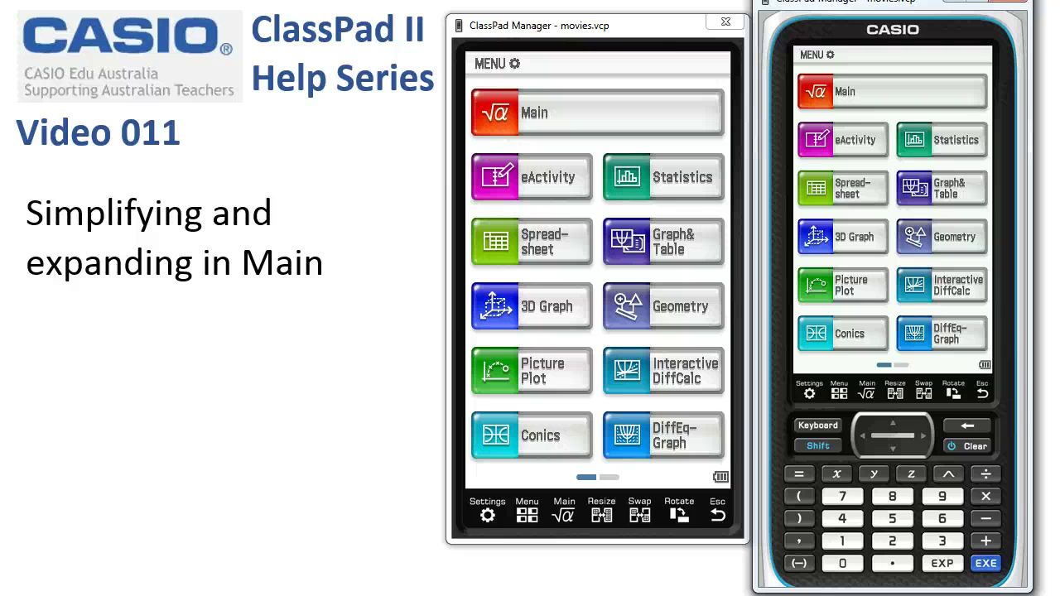
- Open the Main application and evaluate x+x+y, which gives 2·x+y
left_click(848, 95)
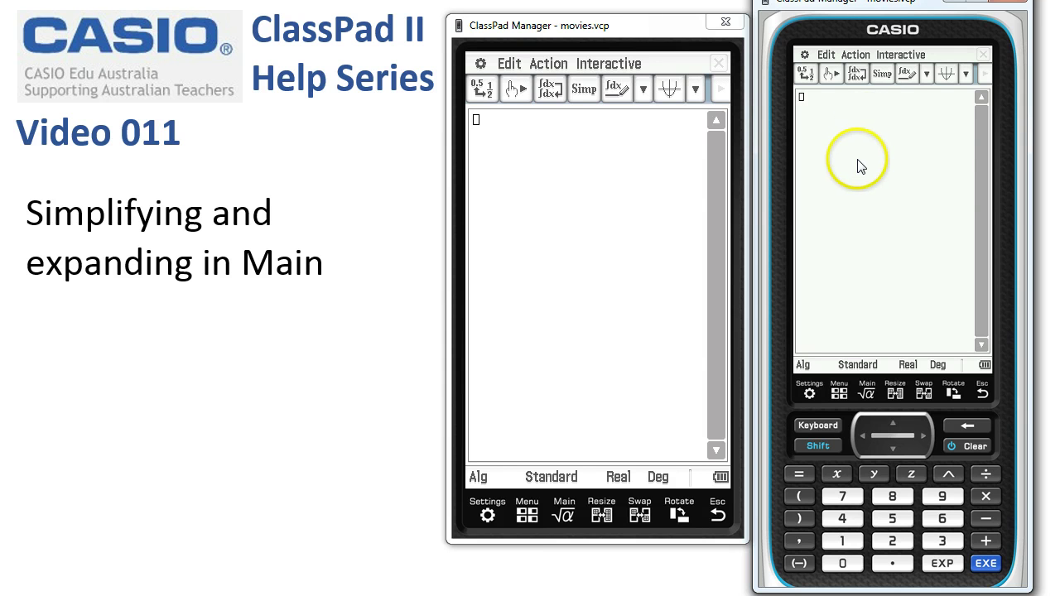
left_click(839, 476)
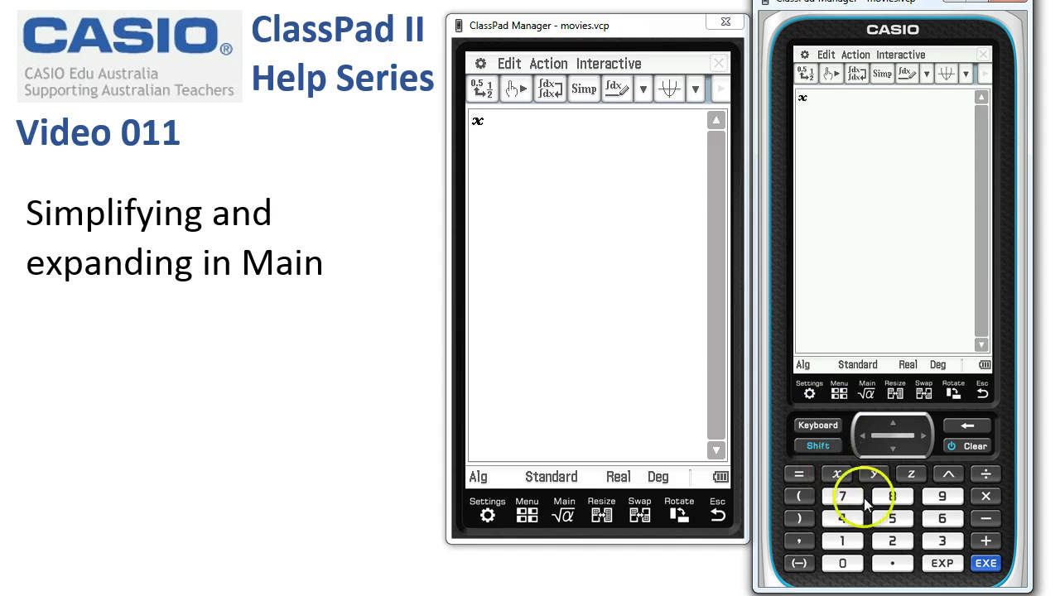
left_click(986, 541)
left_click(836, 476)
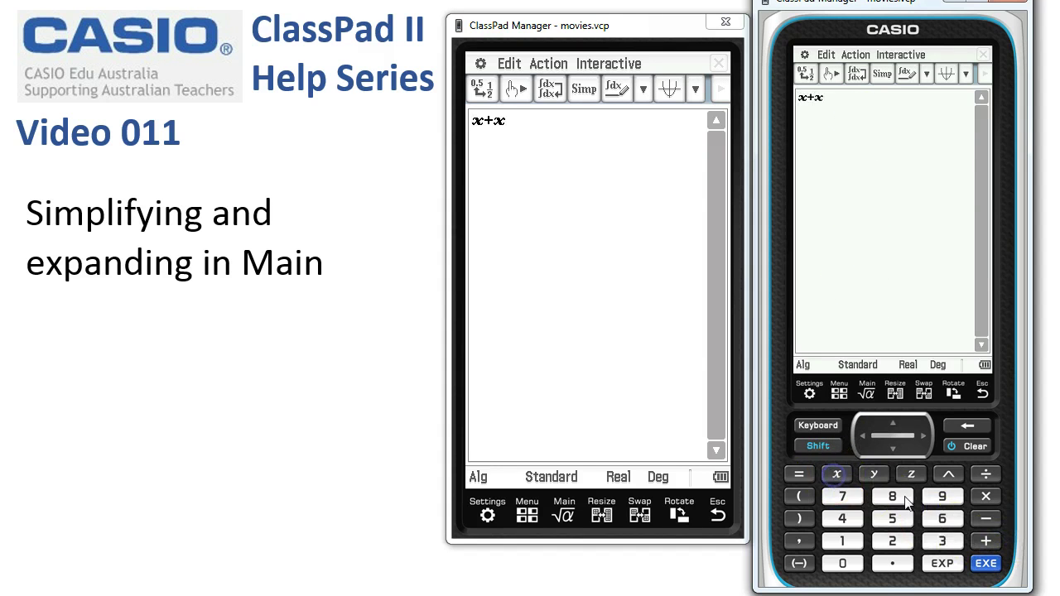
left_click(986, 541)
left_click(874, 476)
left_click(986, 563)
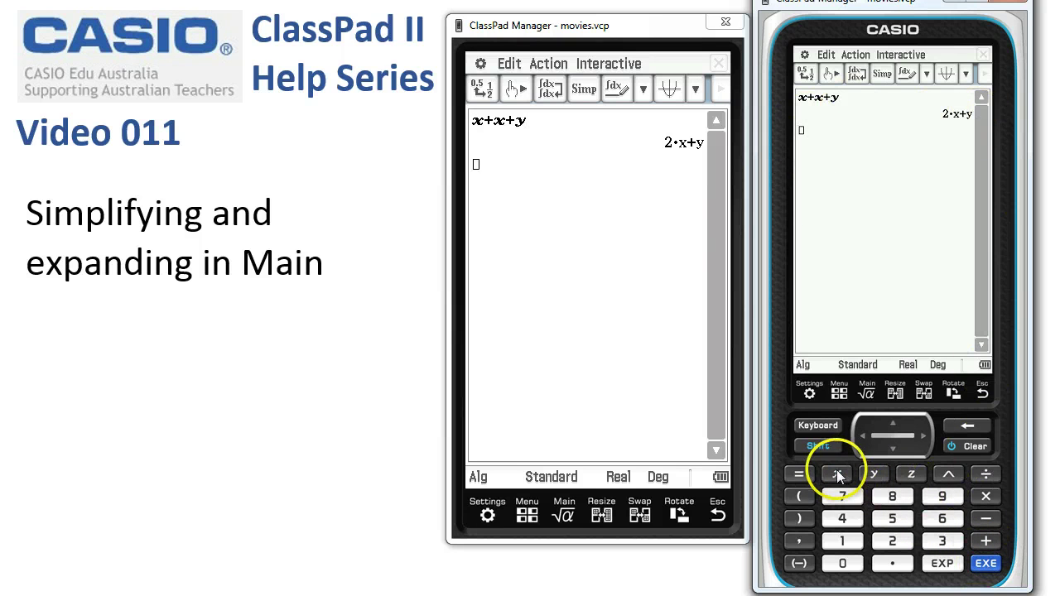
- Evaluate x×x to get x², then bring up the Math1 soft keyboard
left_click(838, 475)
left_click(987, 497)
left_click(838, 479)
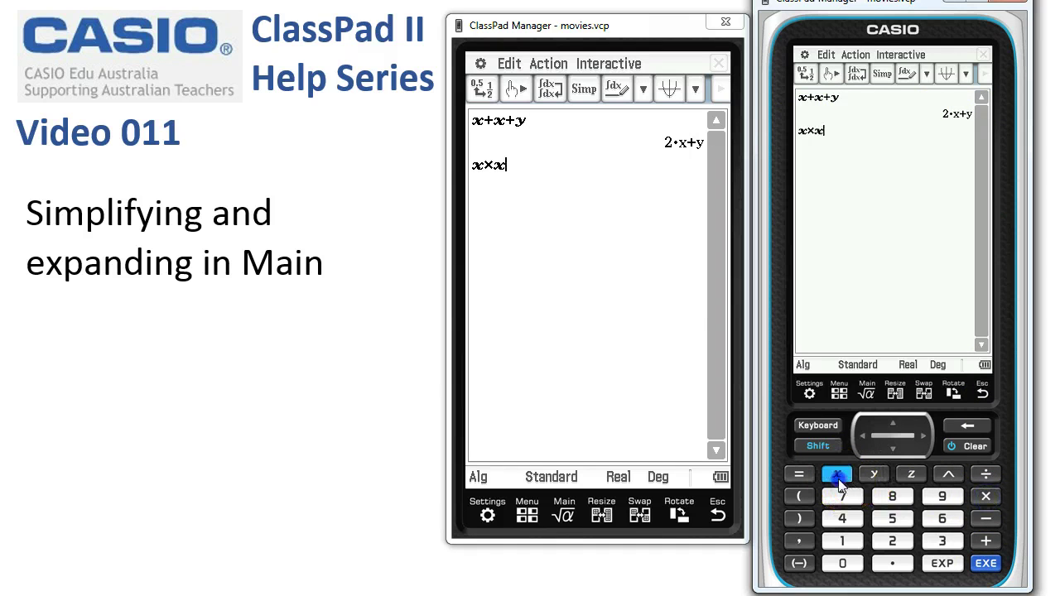
left_click(986, 563)
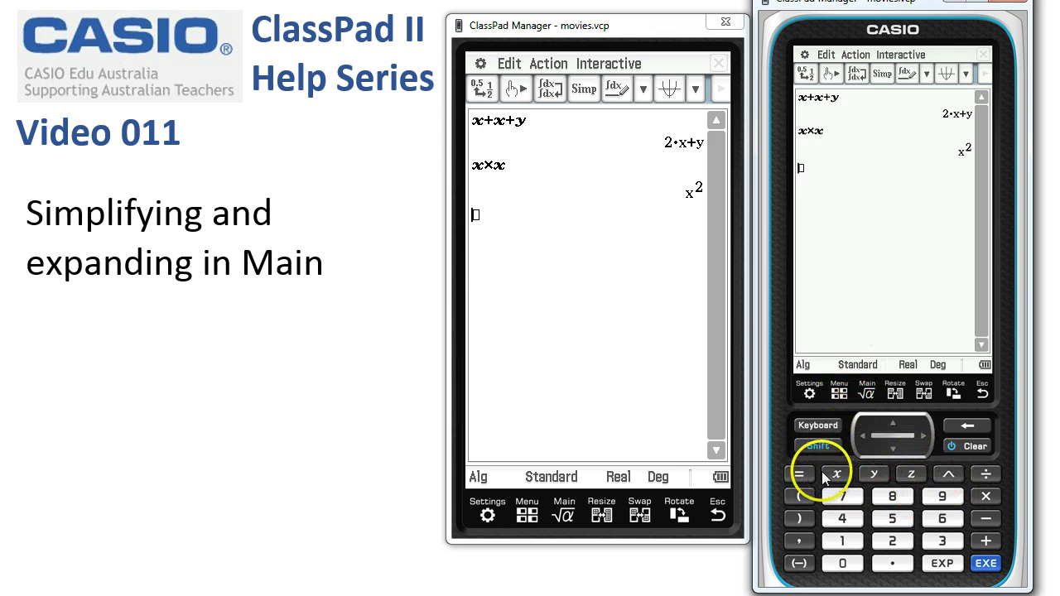
left_click(817, 427)
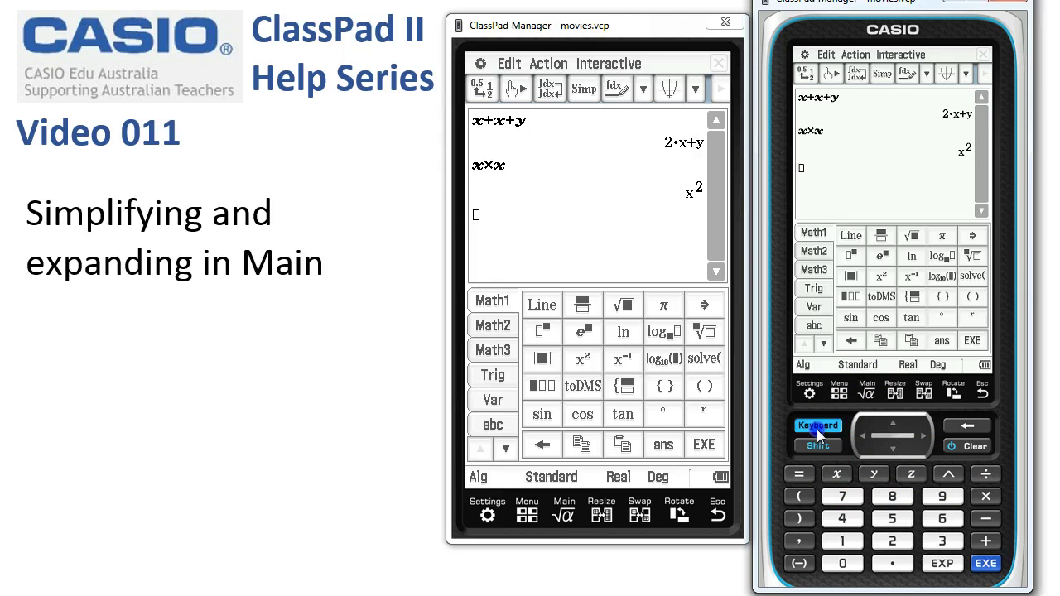
- Switch to the Var keyboard and enter 2a+3b
left_click(813, 309)
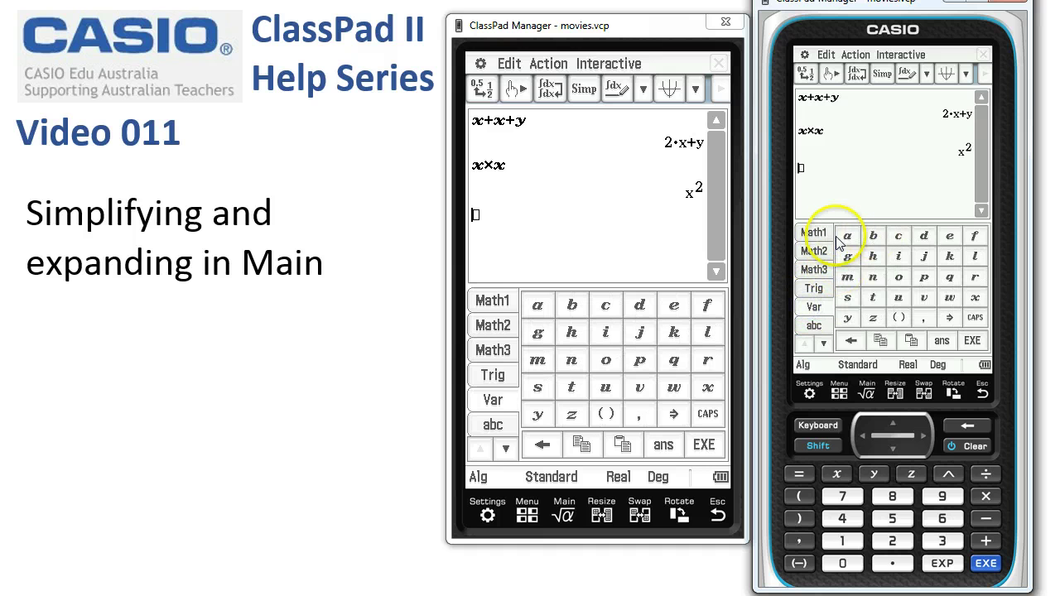
left_click(892, 541)
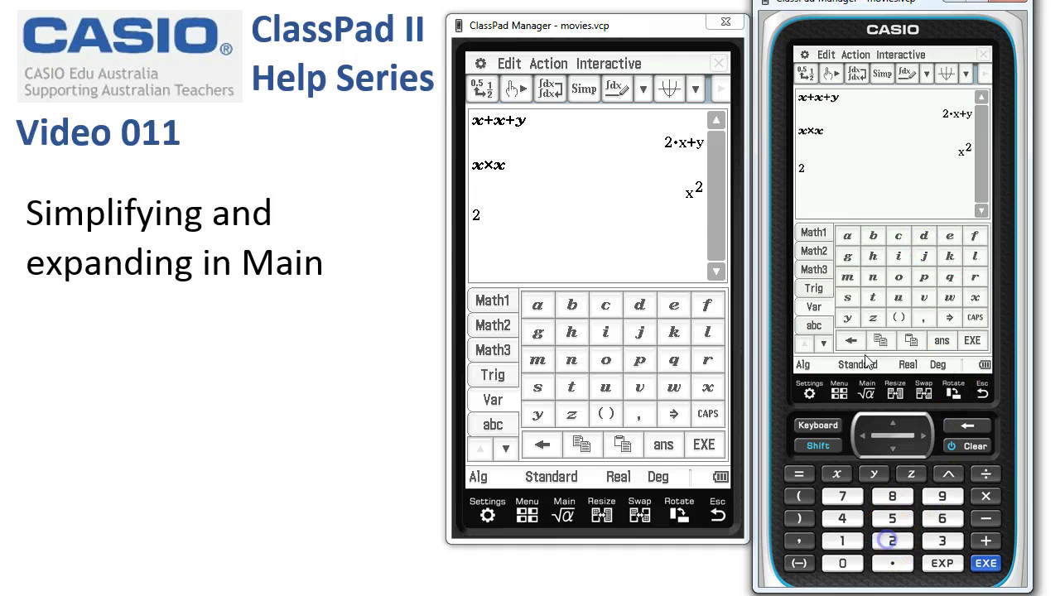
left_click(848, 236)
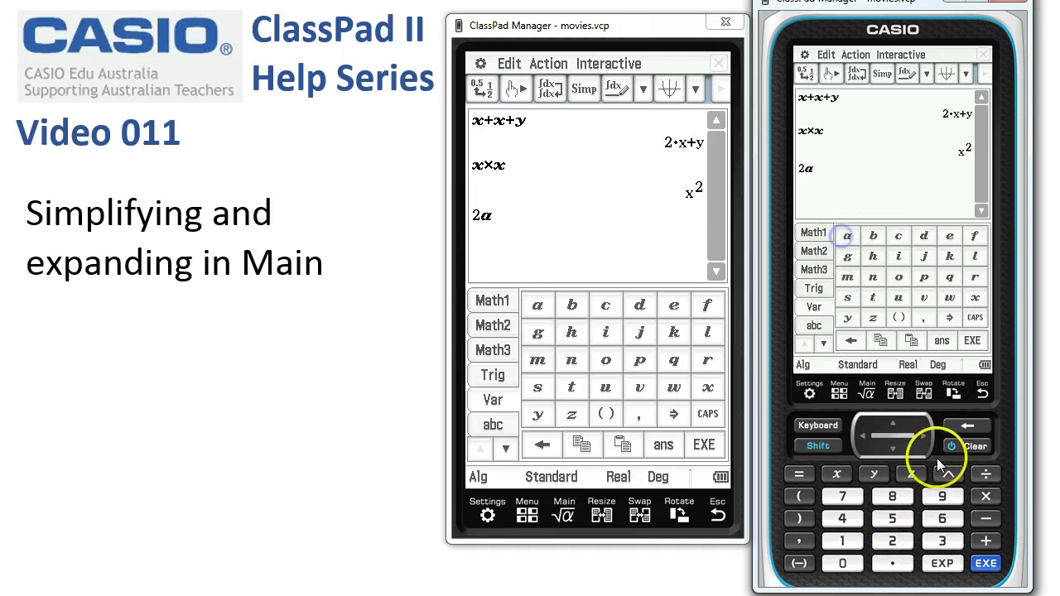
left_click(986, 541)
left_click(942, 541)
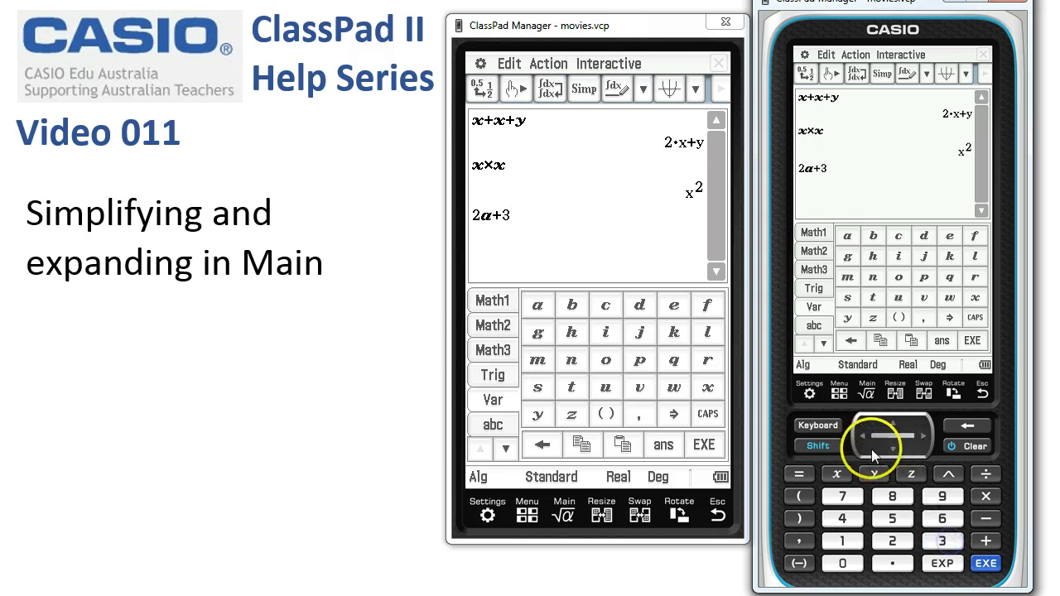
left_click(873, 236)
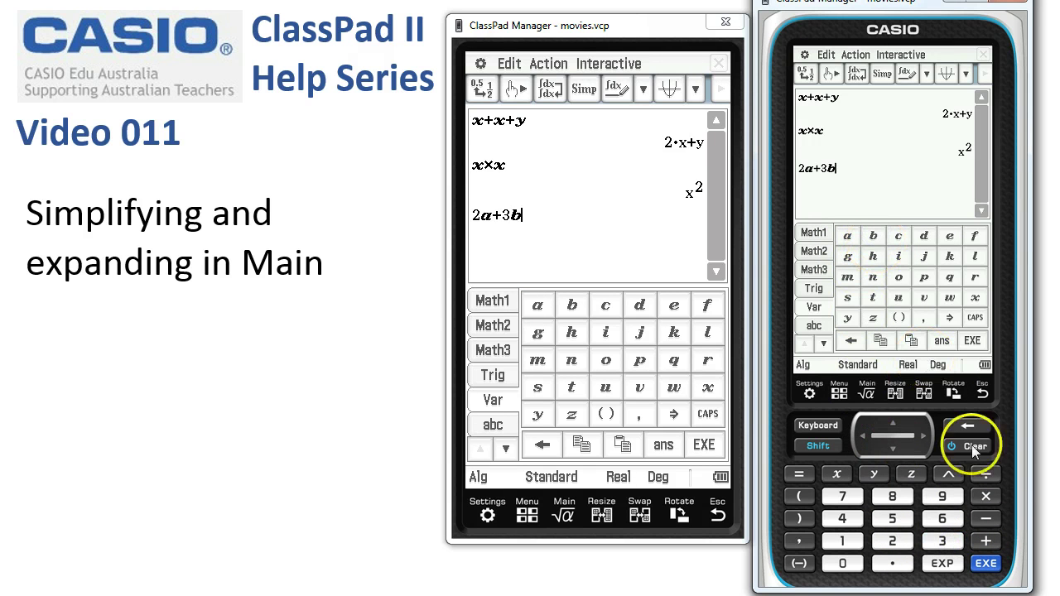
- Complete the expression with −4a+7b, evaluate it to −2·a+10·b, and return to Math1
left_click(986, 518)
left_click(844, 521)
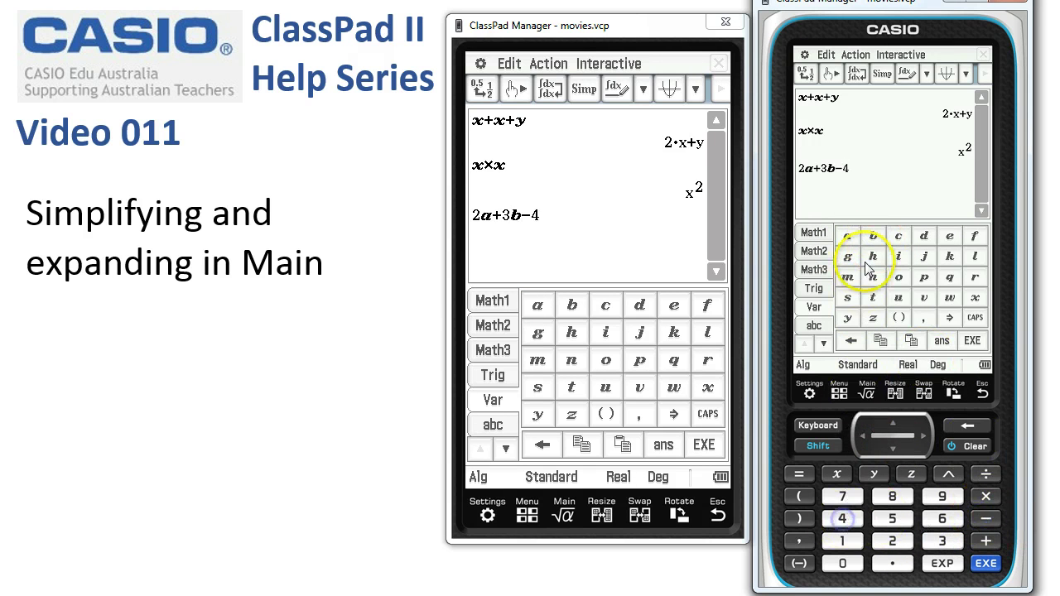
left_click(848, 236)
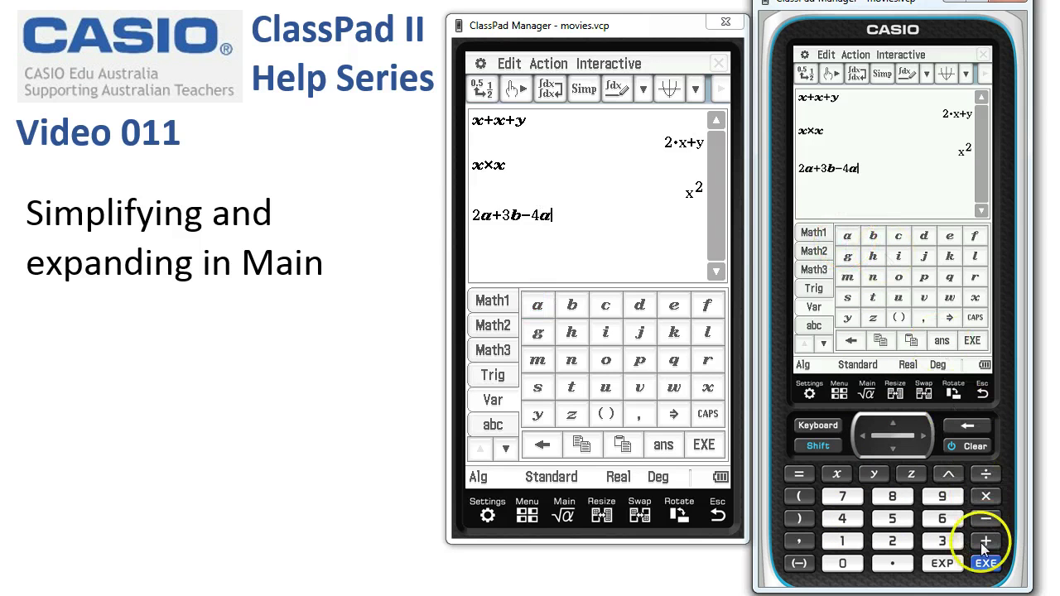
left_click(983, 542)
left_click(842, 496)
left_click(874, 238)
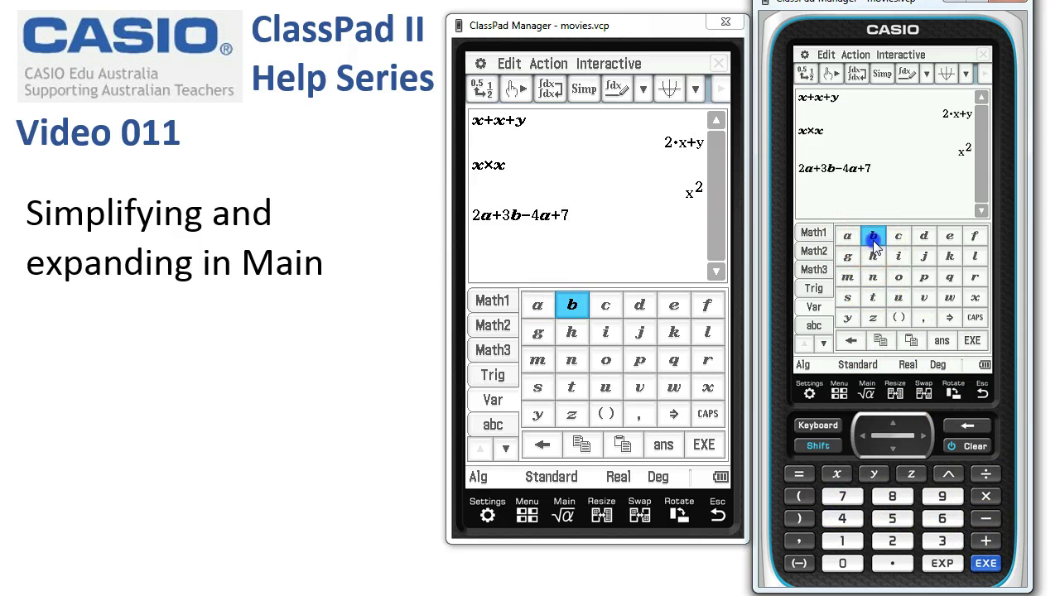
left_click(973, 341)
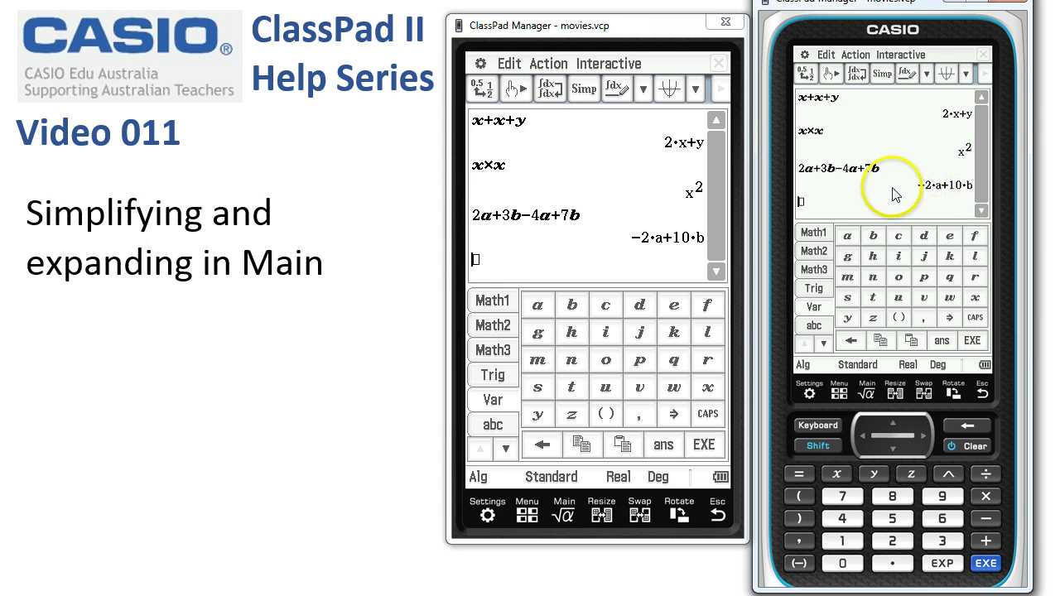
left_click(820, 234)
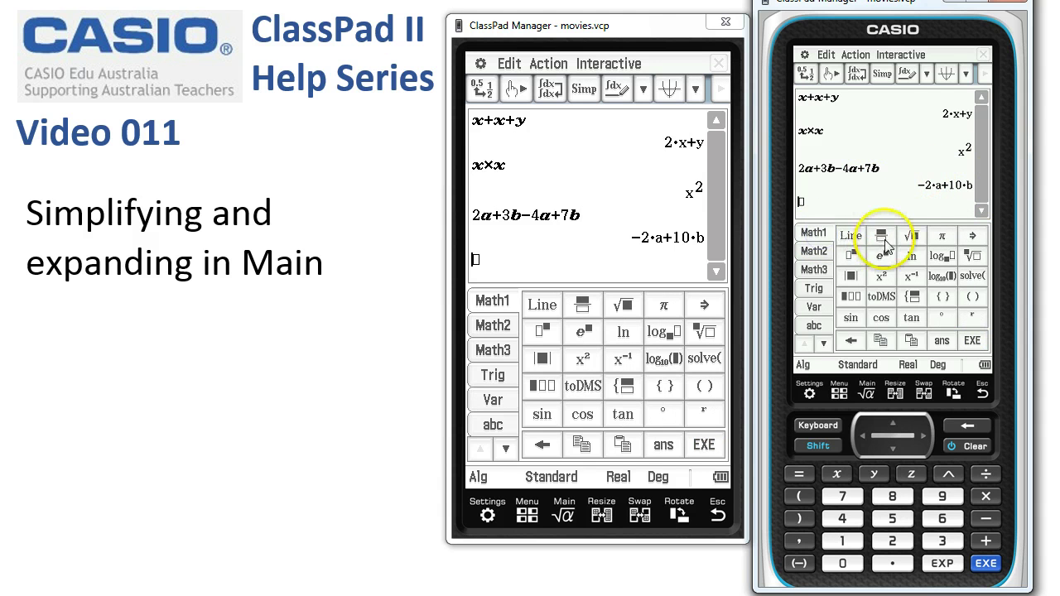
- Insert a fraction template and enter 2x^2y^3 as the numerator
left_click(883, 239)
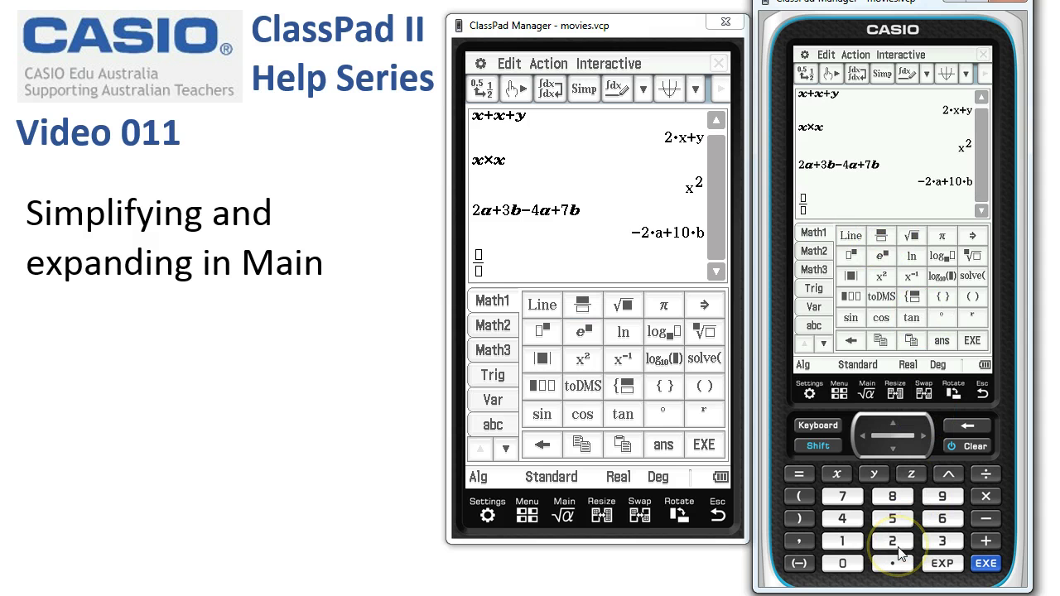
left_click(898, 546)
left_click(838, 472)
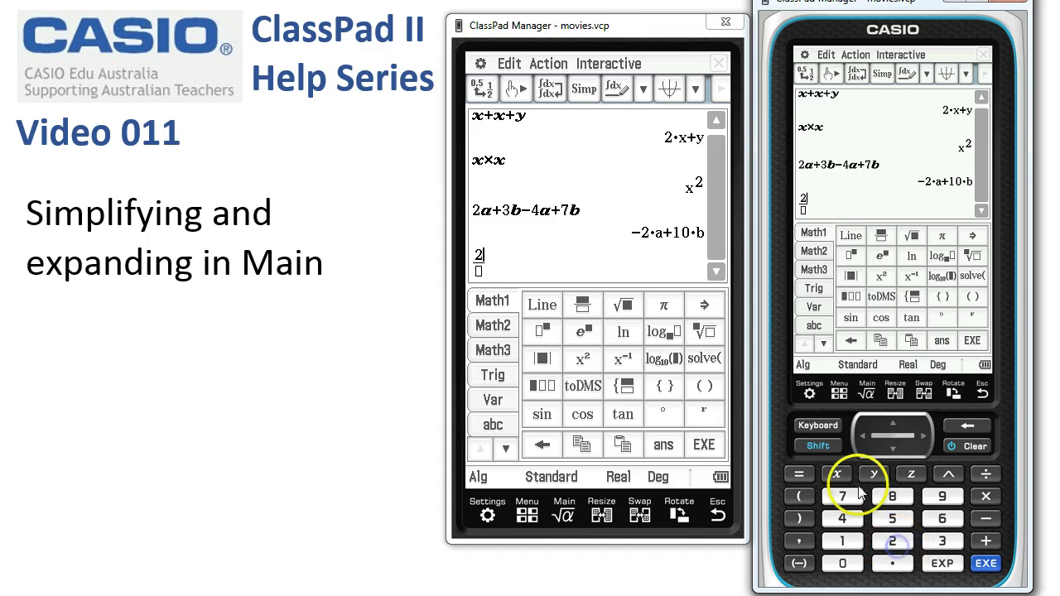
left_click(947, 472)
left_click(898, 530)
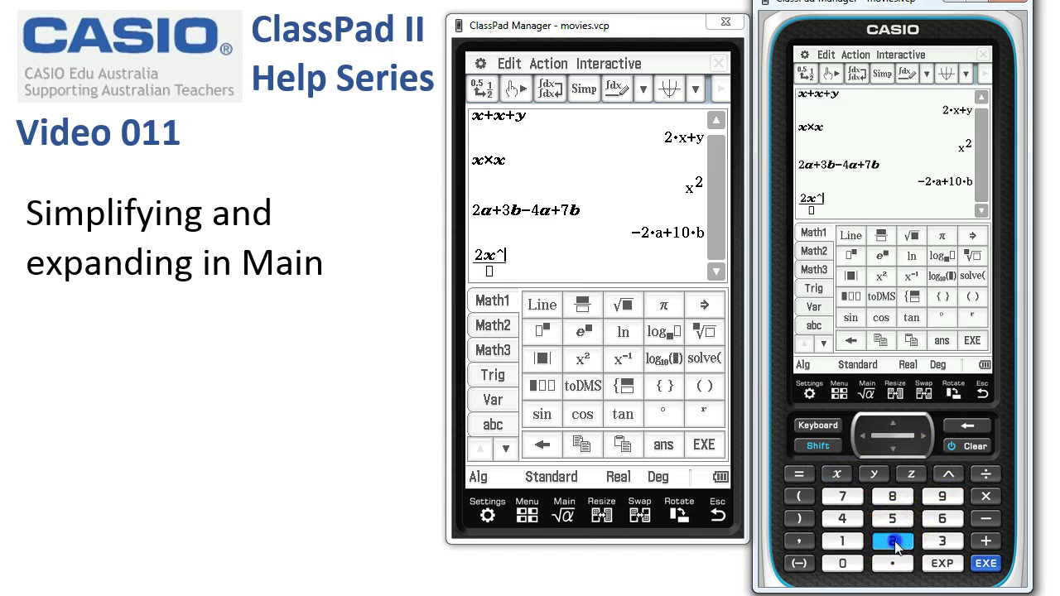
left_click(874, 472)
left_click(943, 540)
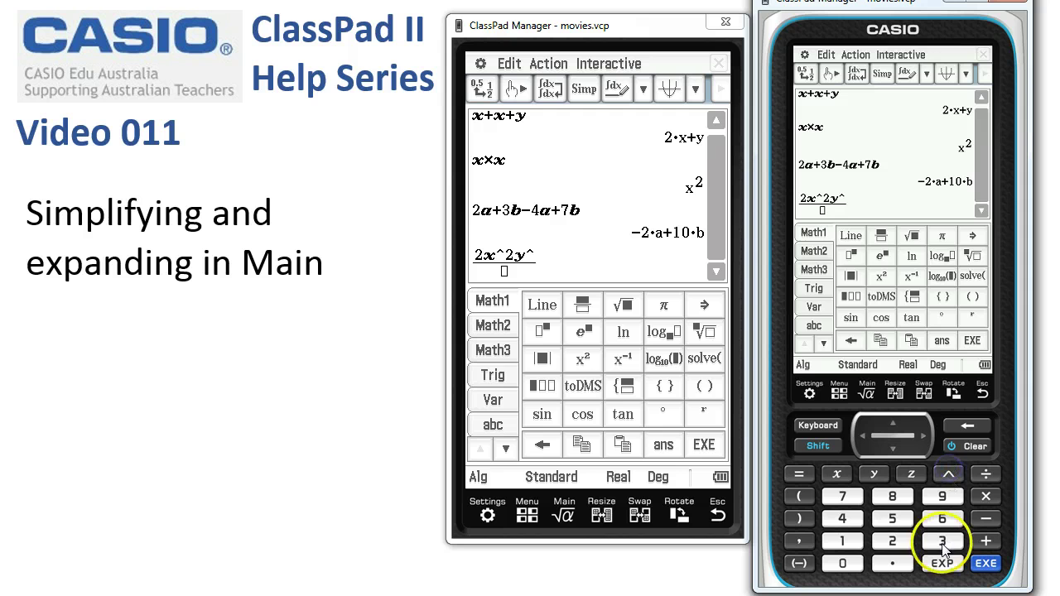
left_click(824, 210)
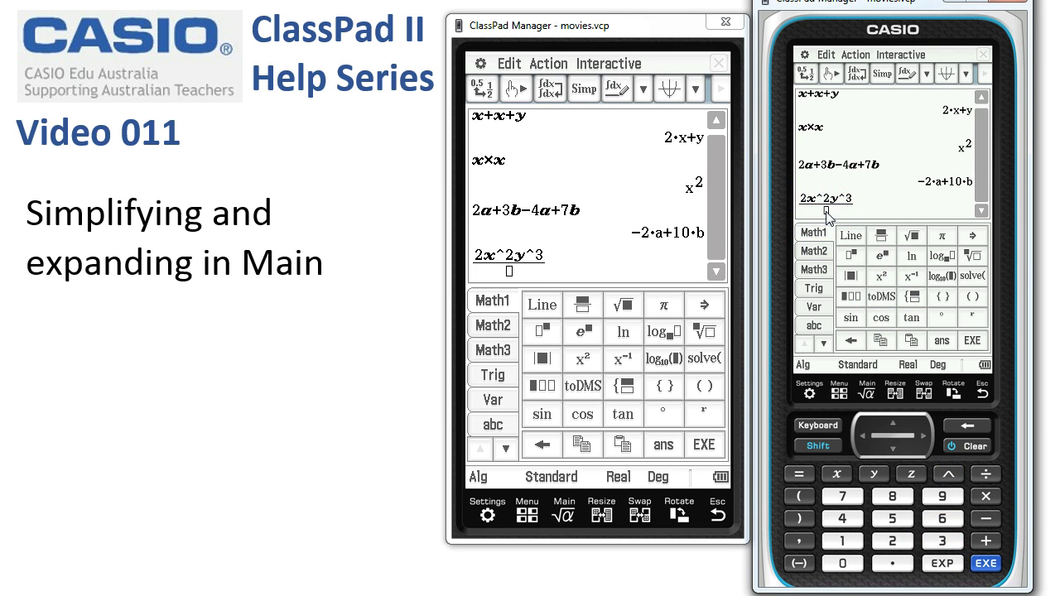
- Enter (3xy)^2 as the denominator and evaluate the fraction to 2·y/9
left_click(972, 298)
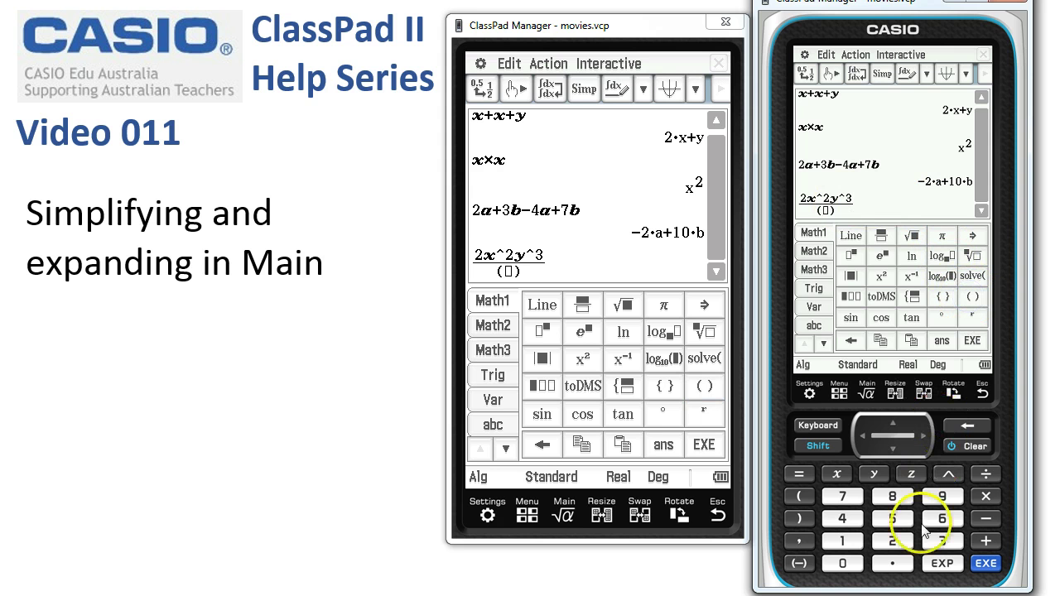
left_click(943, 541)
left_click(838, 474)
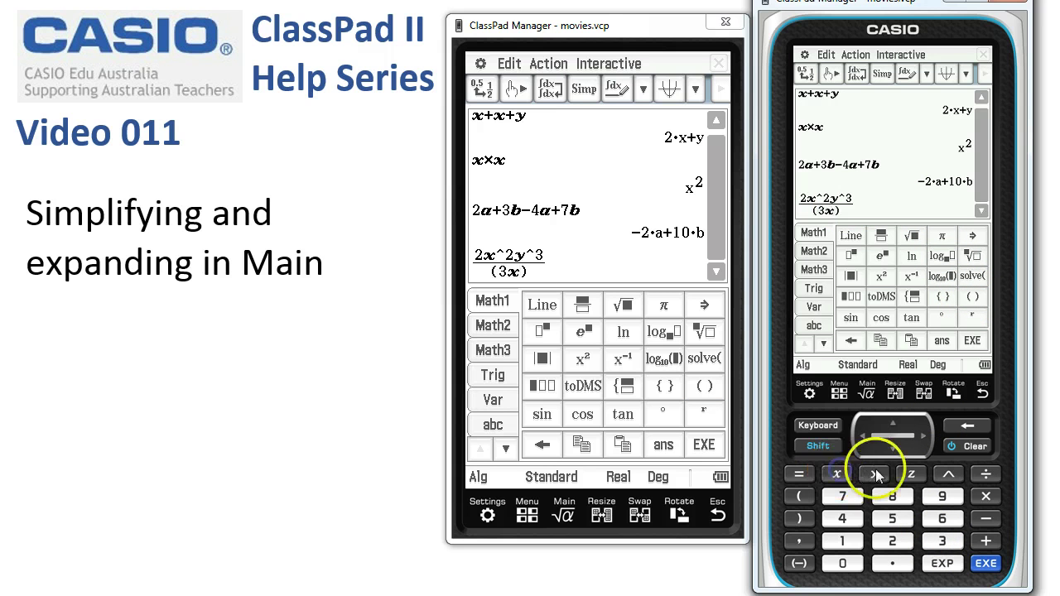
left_click(874, 475)
left_click(841, 210)
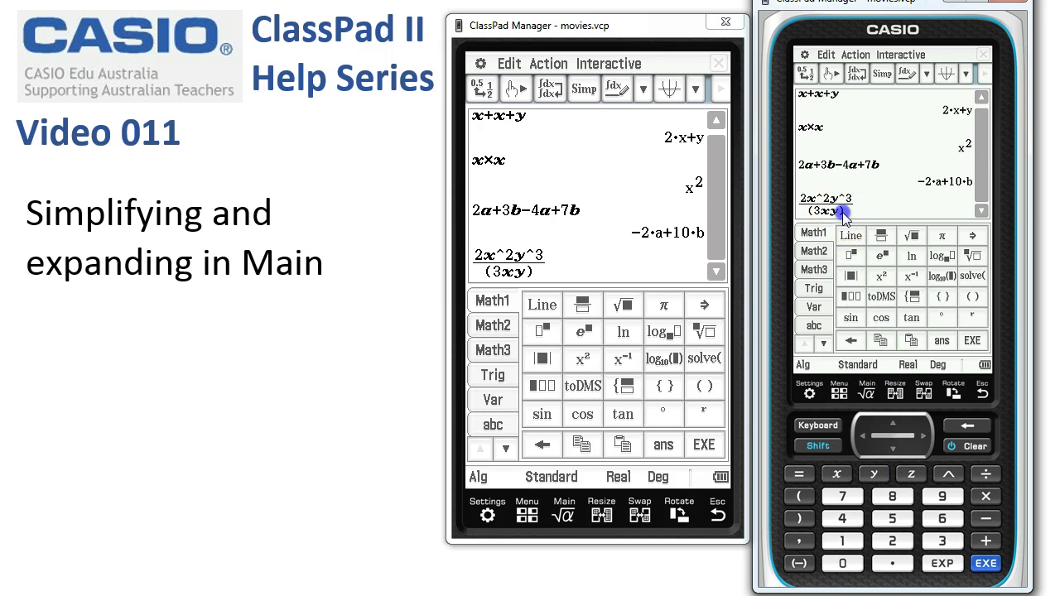
left_click(948, 474)
left_click(897, 541)
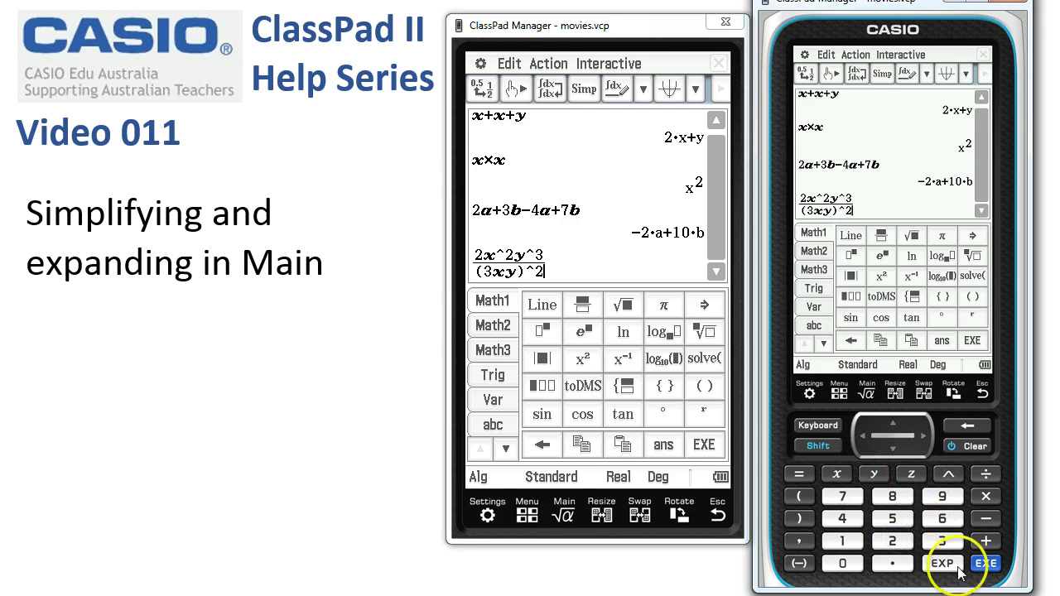
left_click(987, 565)
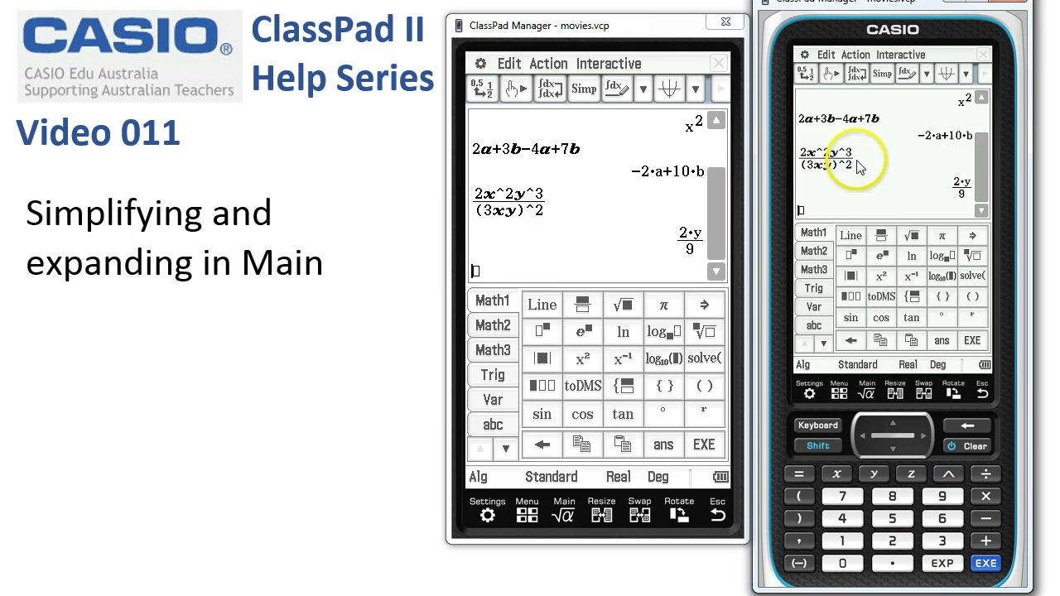
- Clear all of the Main screen history
left_click(828, 55)
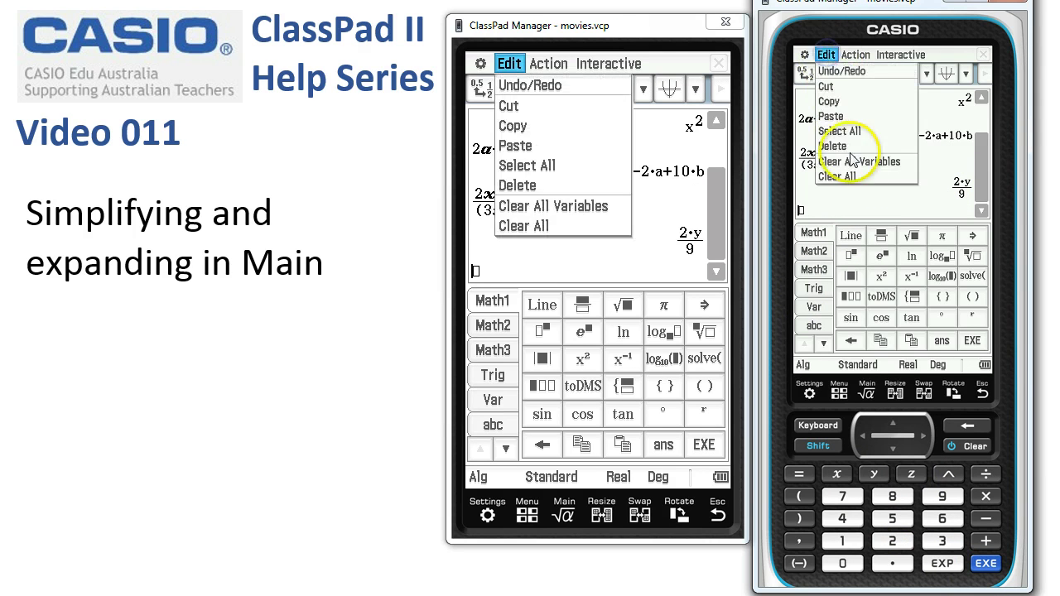
left_click(846, 177)
left_click(828, 203)
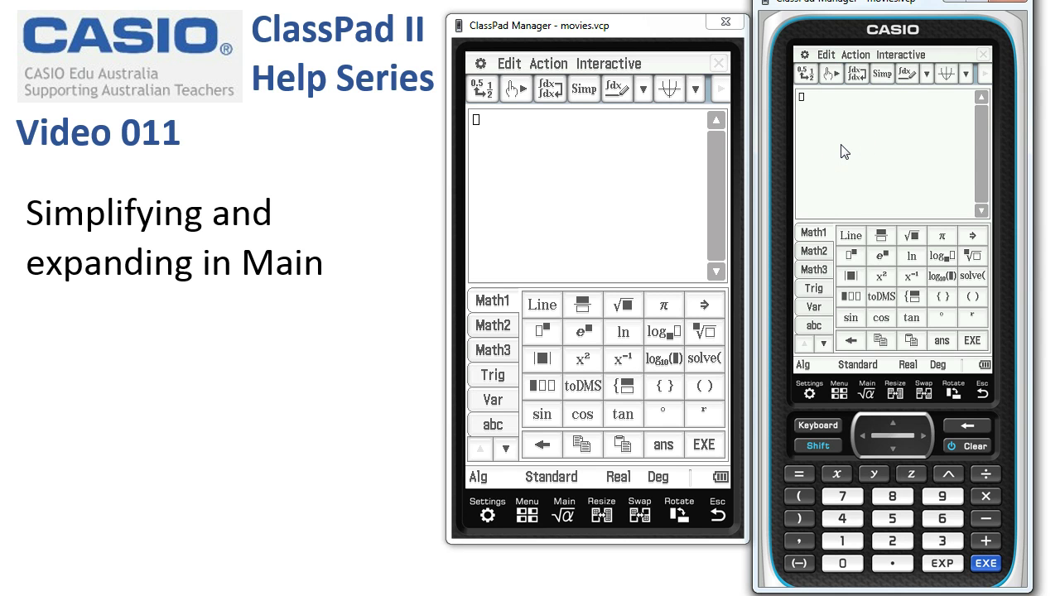
left_click(690, 151)
- Insert the expand( command on the entry line from Action > Transformation
left_click(548, 65)
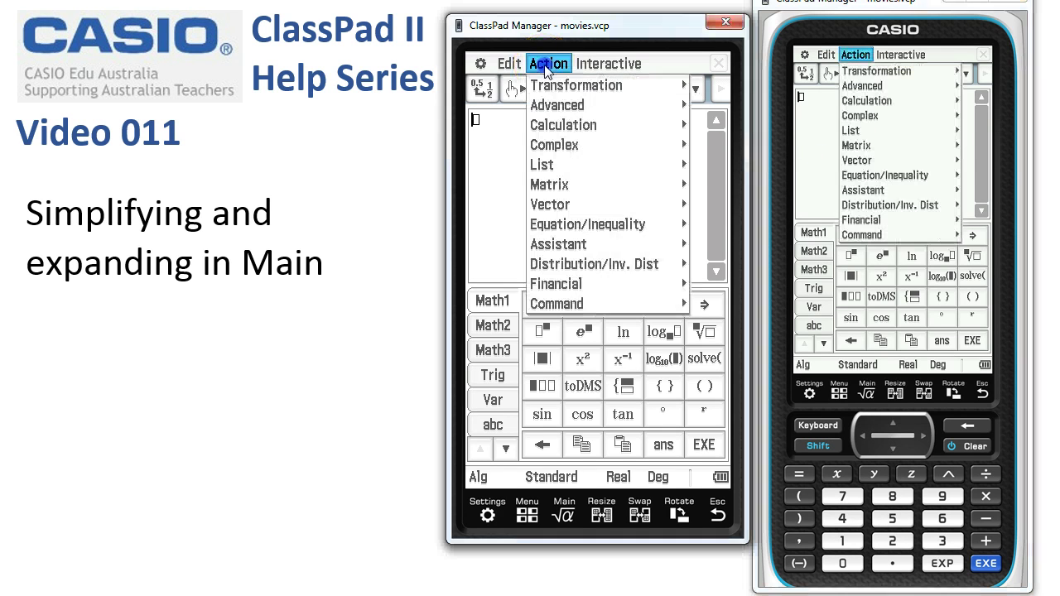
left_click(580, 86)
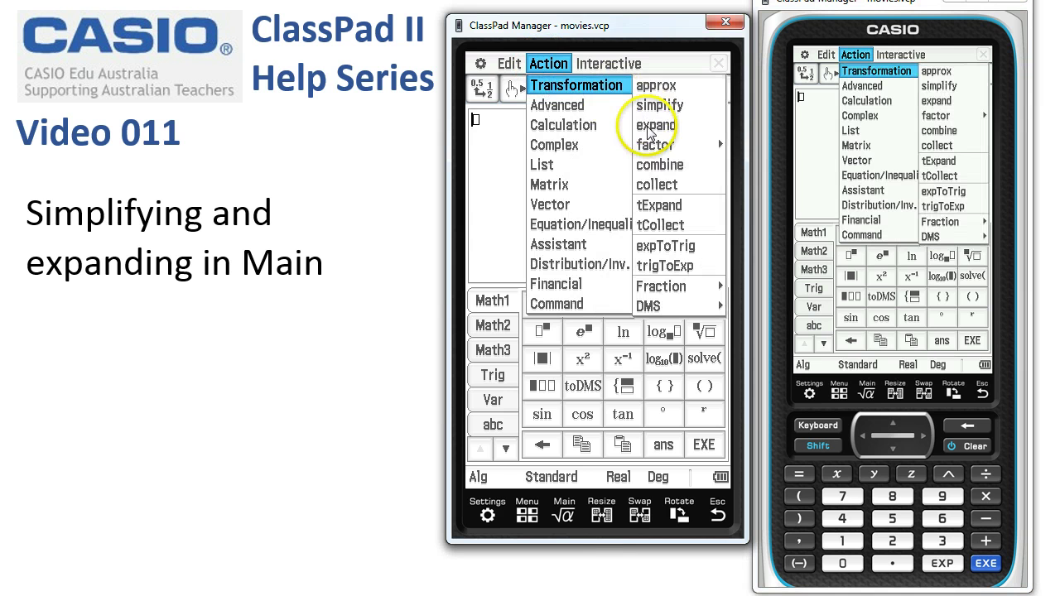
left_click(595, 65)
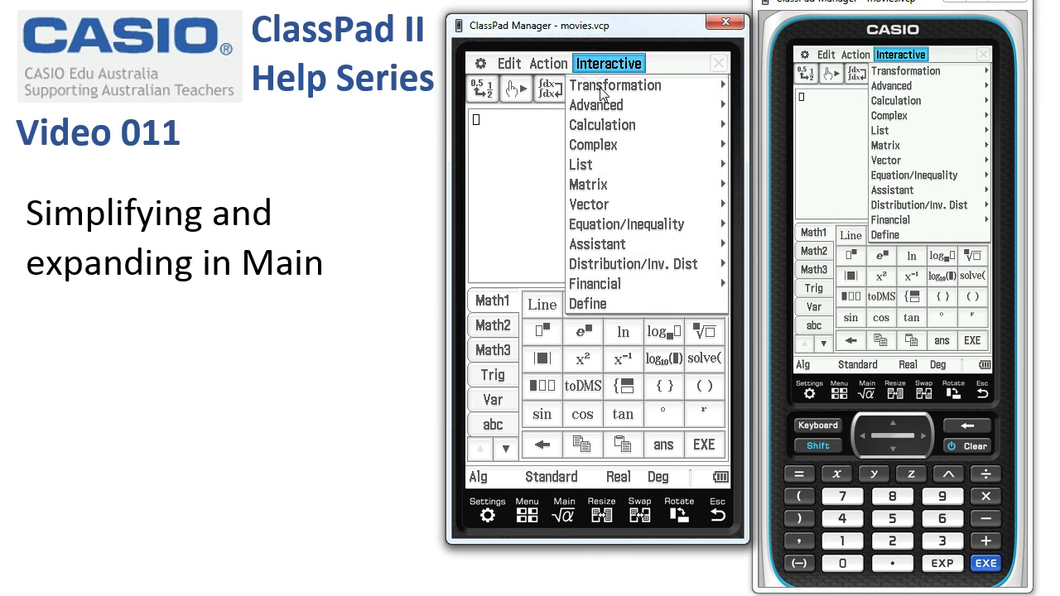
left_click(599, 87)
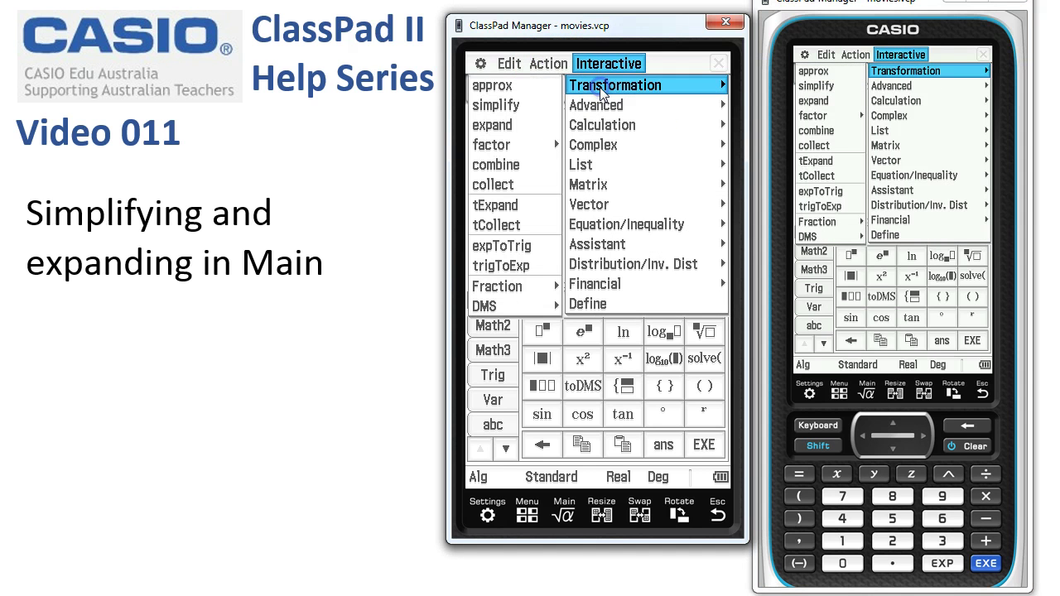
left_click(484, 129)
left_click(547, 65)
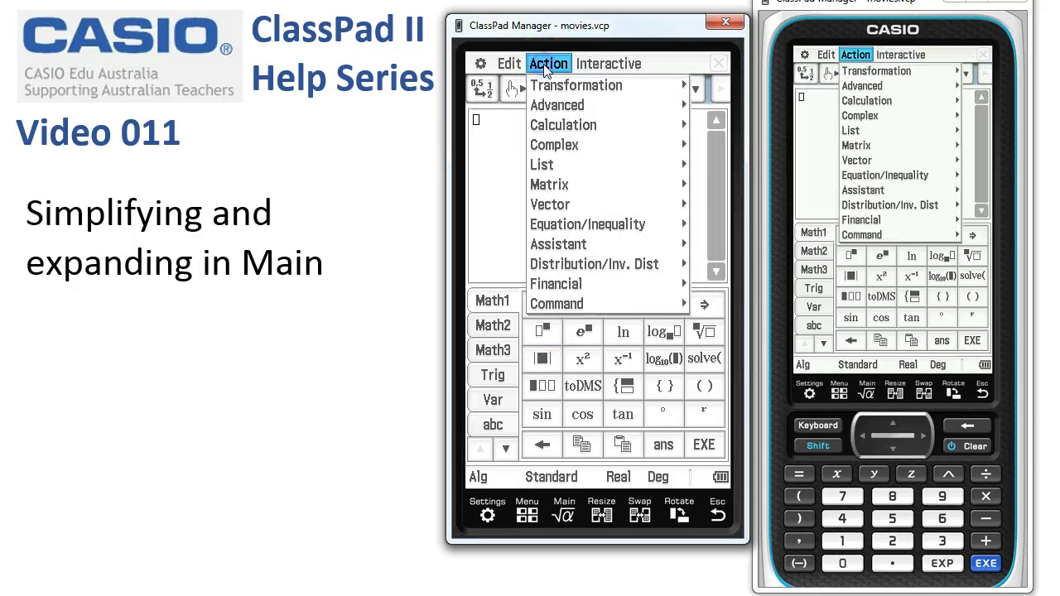
left_click(557, 87)
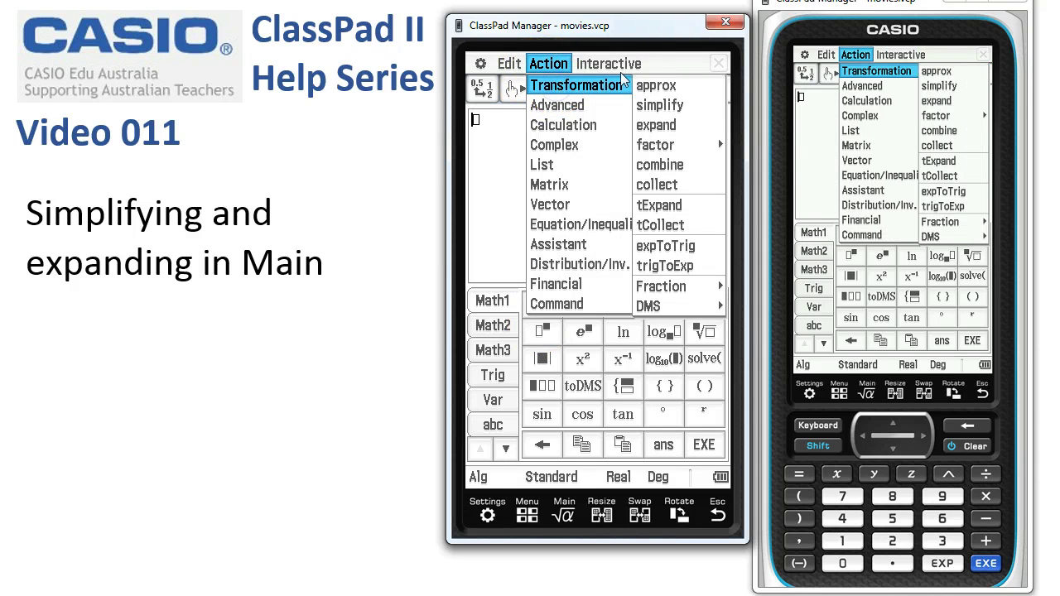
left_click(646, 126)
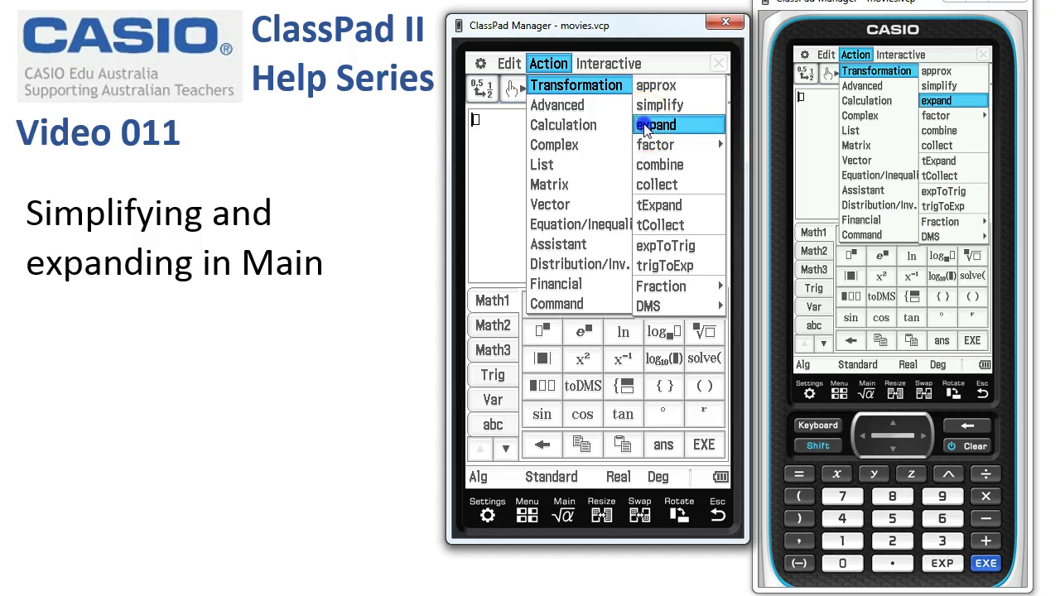
left_click(646, 126)
left_click(495, 131)
left_click(540, 124)
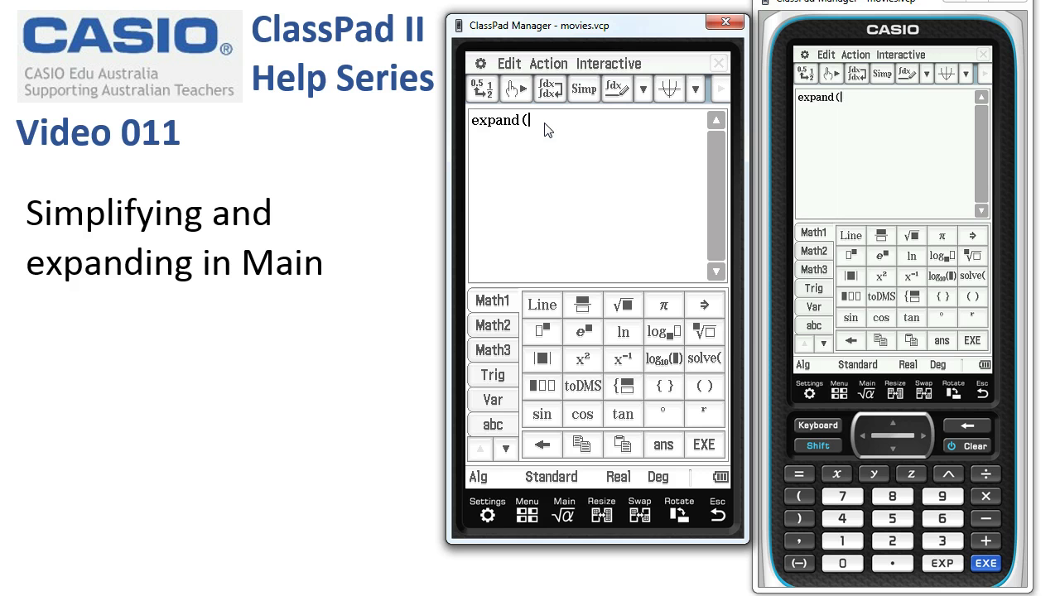
- Enter expand((2x−5)^2) and evaluate it to 4·x²−20·x+25
left_click(704, 387)
left_click(892, 541)
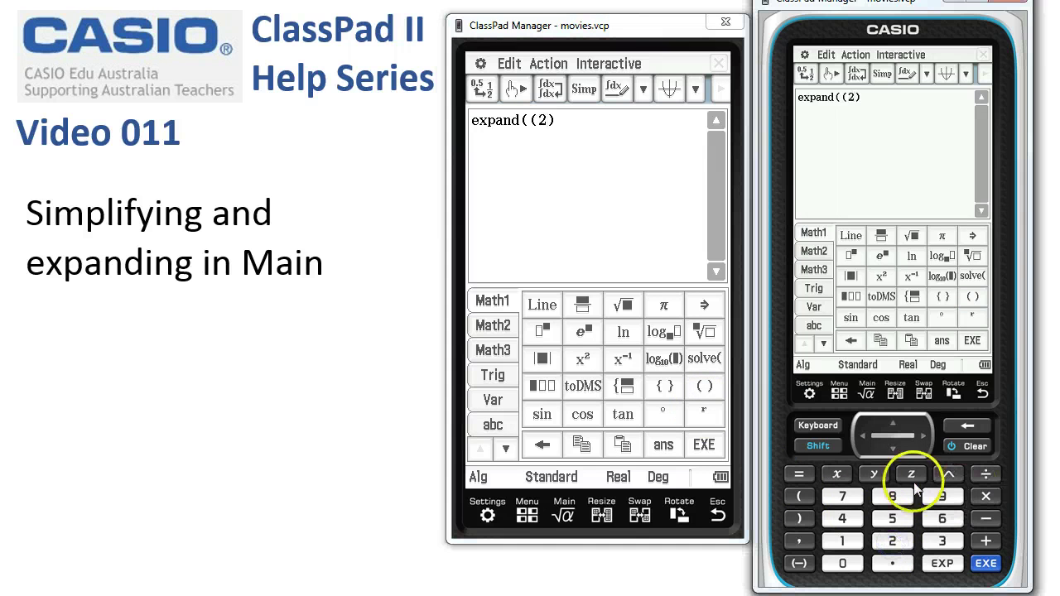
left_click(836, 474)
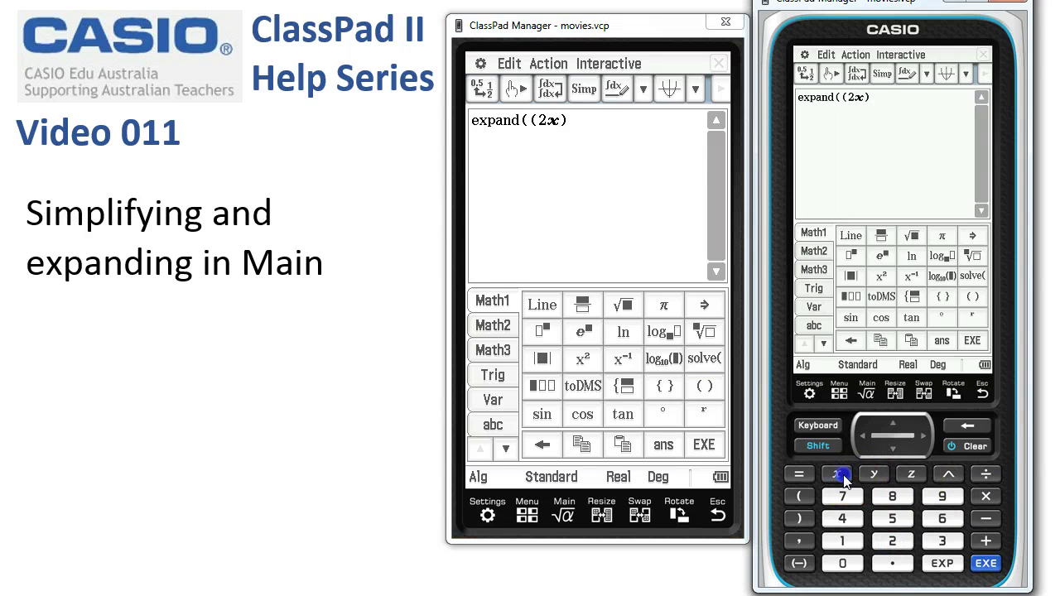
left_click(985, 520)
left_click(892, 518)
left_click(598, 133)
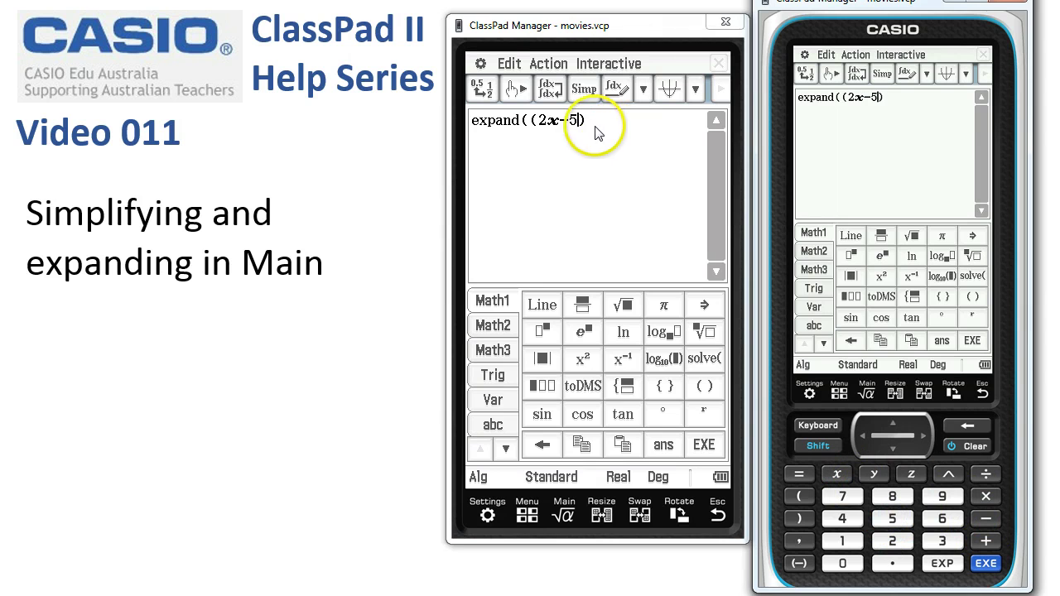
type(")")
left_click(571, 221)
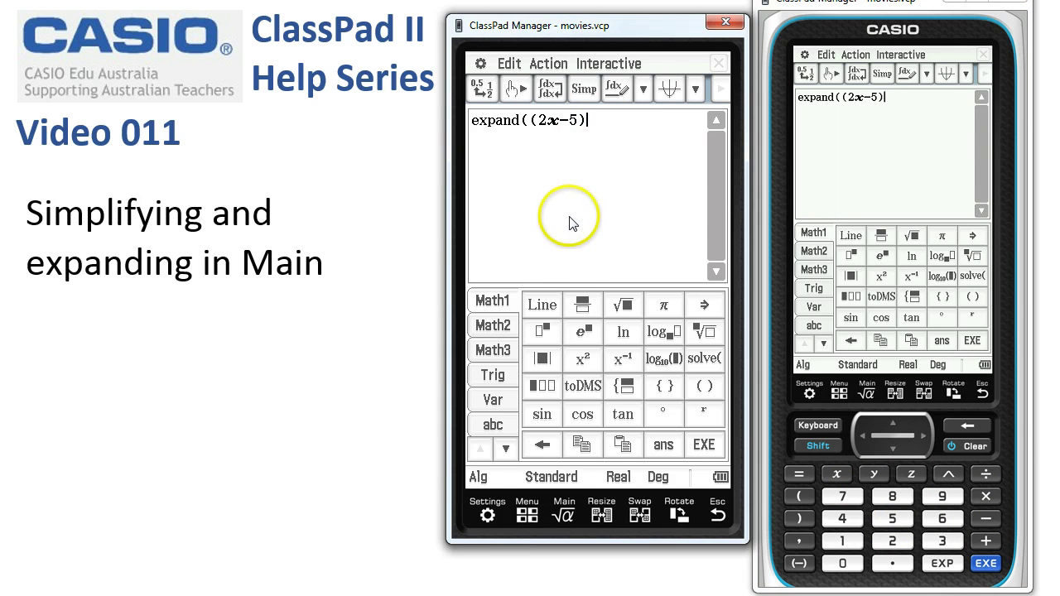
left_click(582, 357)
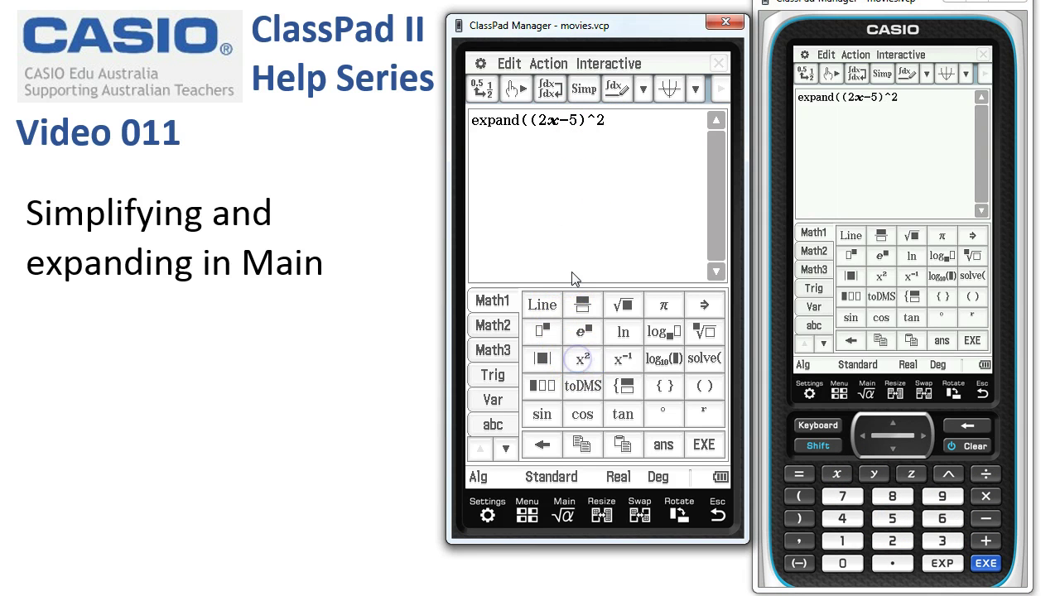
left_click(704, 445)
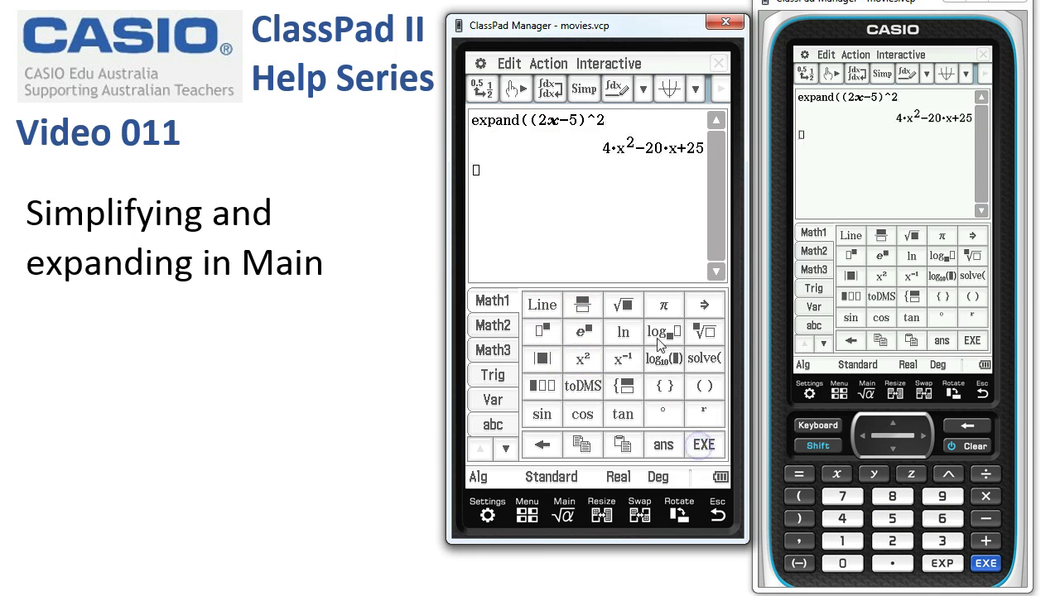
- Copy (2x−5)^2 down to the new empty entry line
left_click(557, 215)
left_click(476, 161)
left_click(682, 206)
left_click(593, 209)
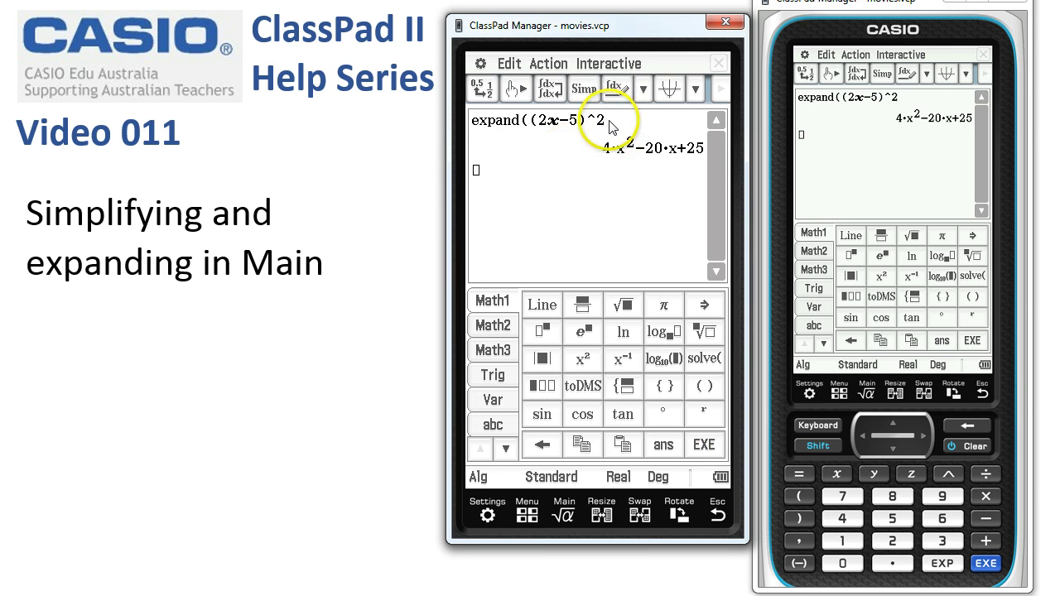
left_click_drag(609, 122, 487, 171)
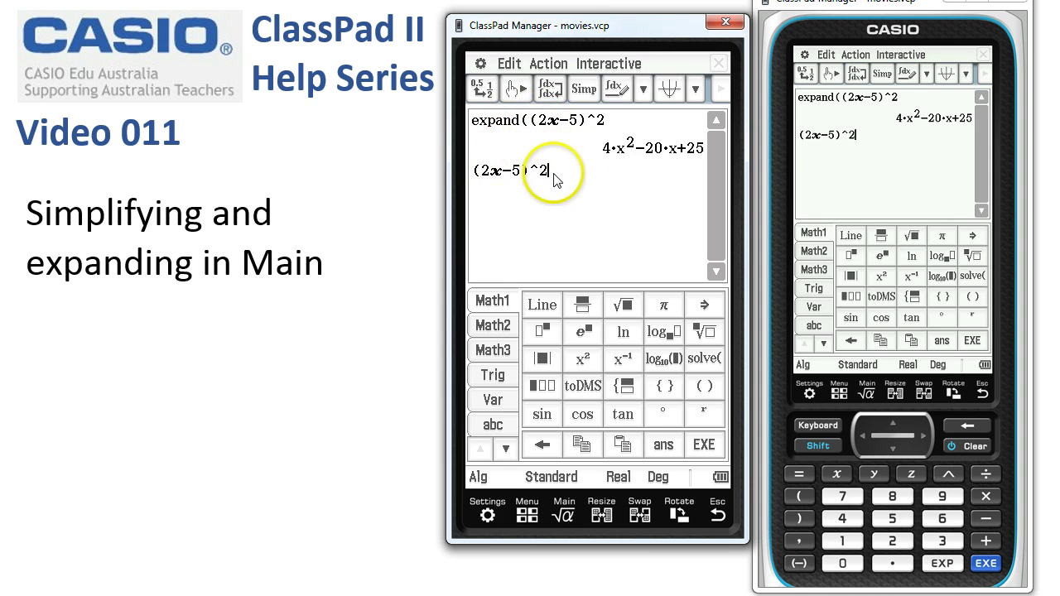
- Expand the copied (2x−5)^2 via the Interactive > Transformation > expand dialog, giving 4·x²−20·x+25
left_click_drag(560, 172, 494, 172)
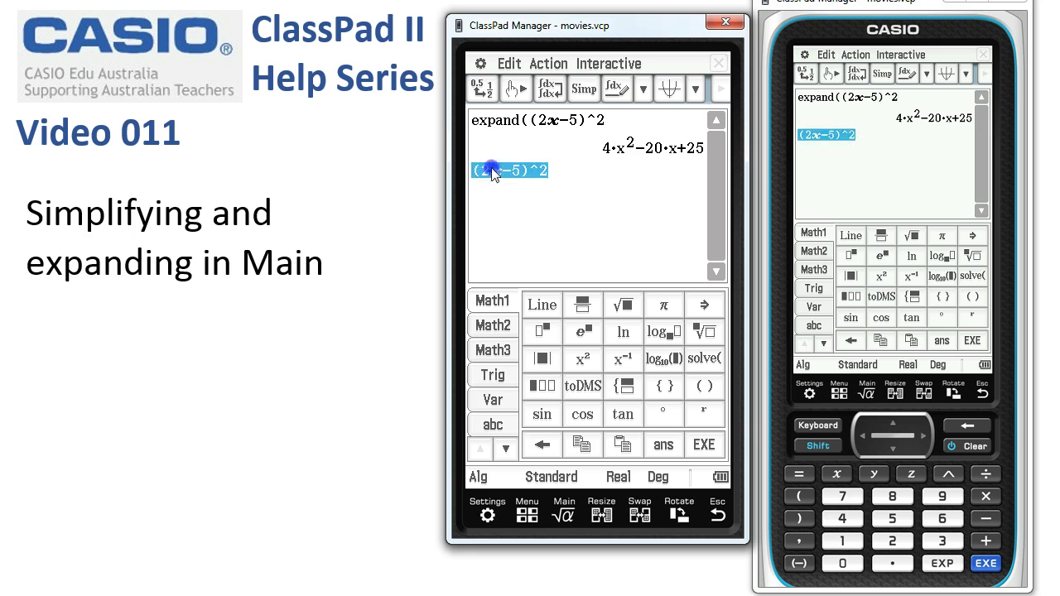
left_click(610, 66)
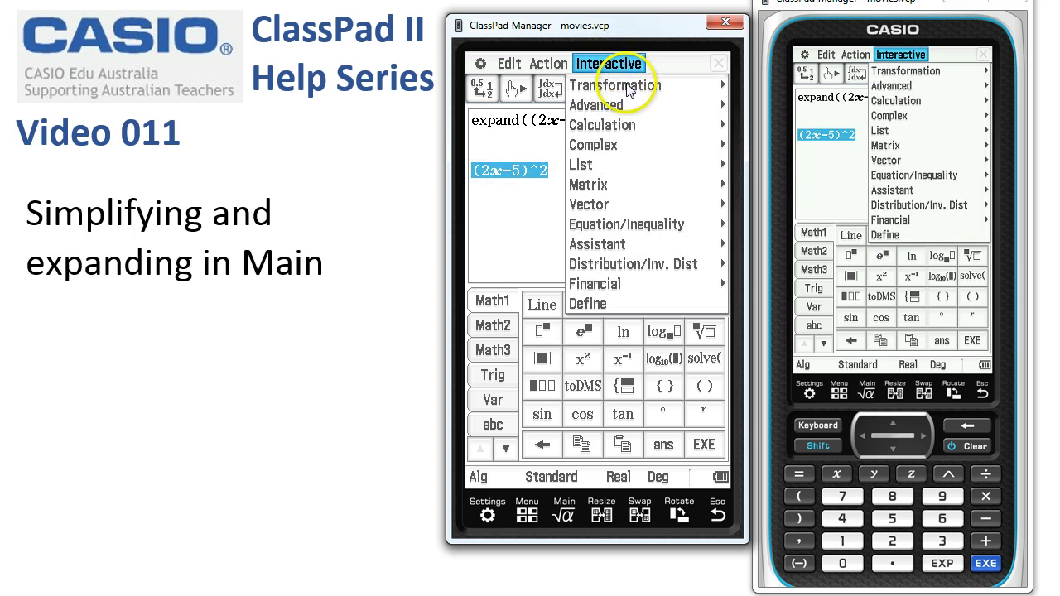
mouse_move(628, 89)
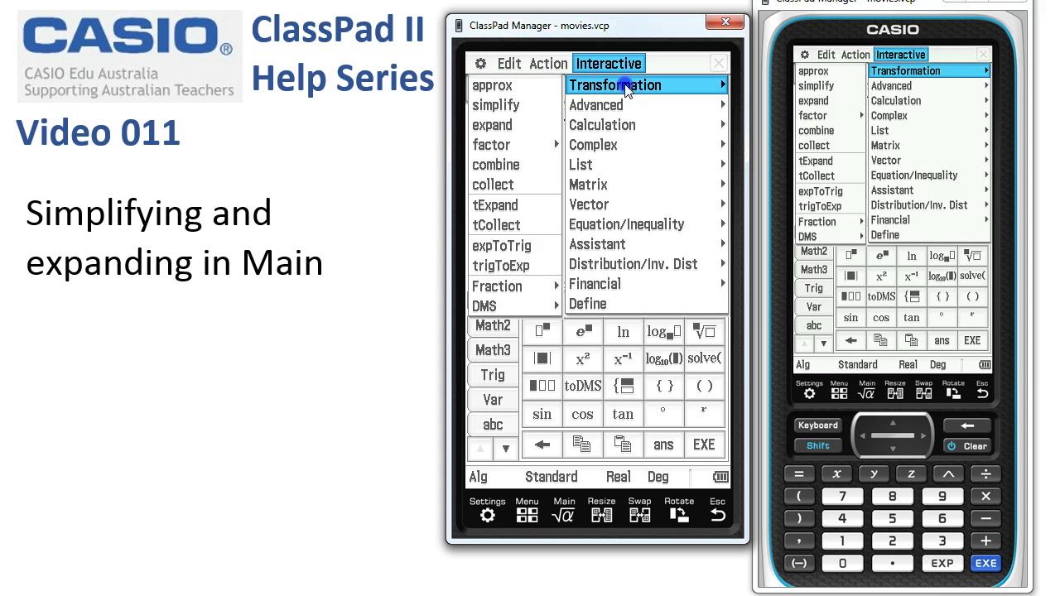
left_click(491, 126)
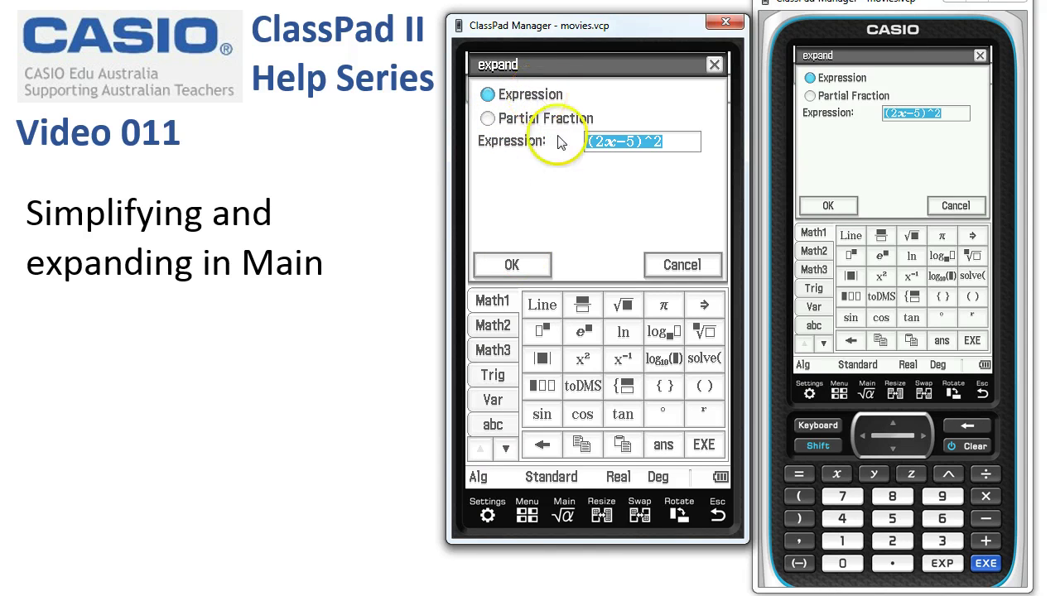
left_click(512, 266)
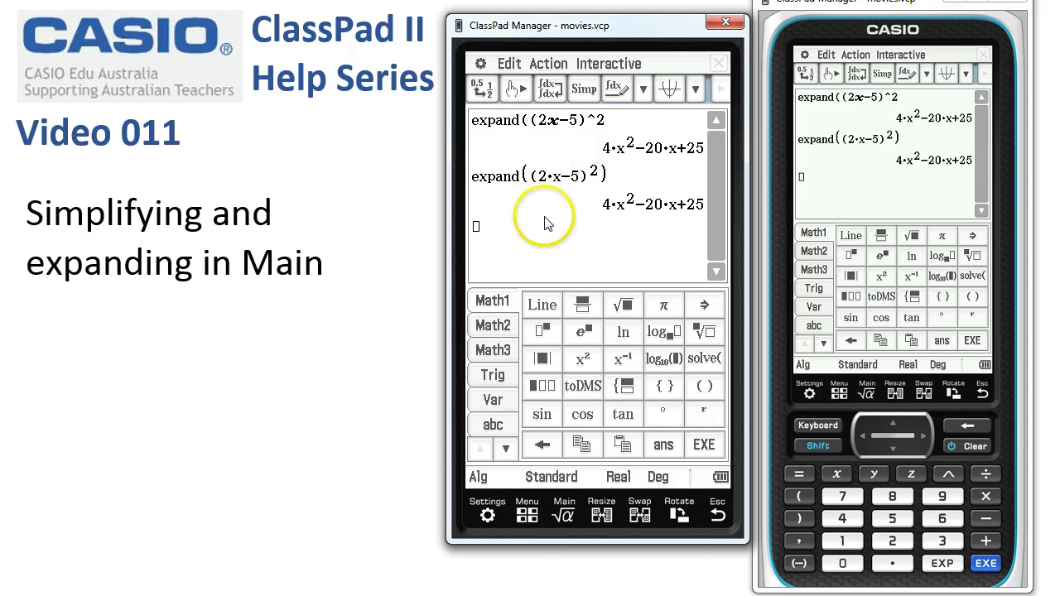
- Copy (2x−5)^2 onto the entry line and evaluate it, returning (2·x−5)² unchanged
left_click_drag(619, 123, 537, 125)
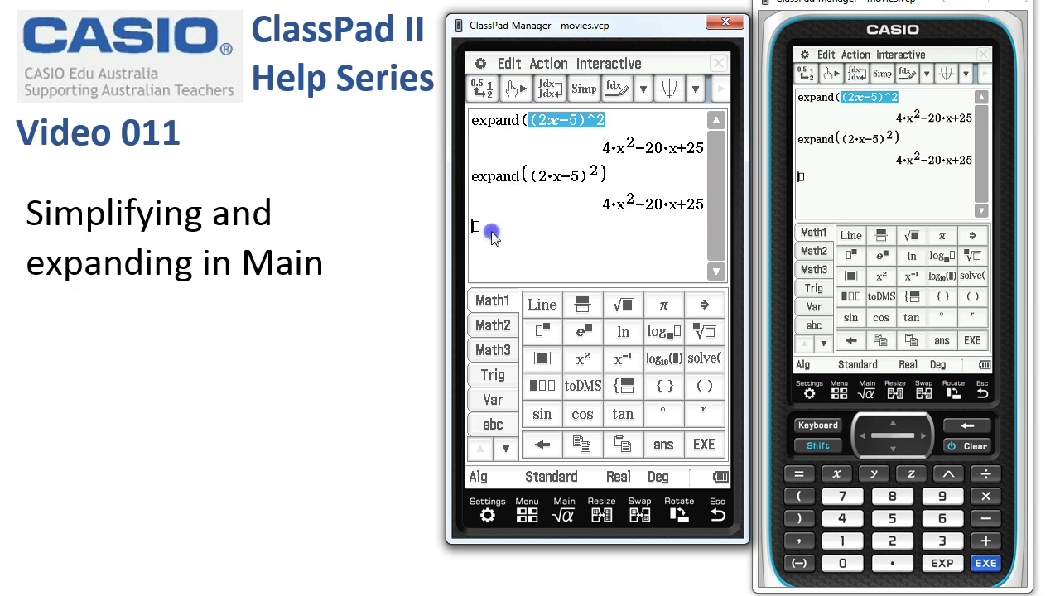
left_click_drag(492, 235, 494, 237)
left_click(702, 444)
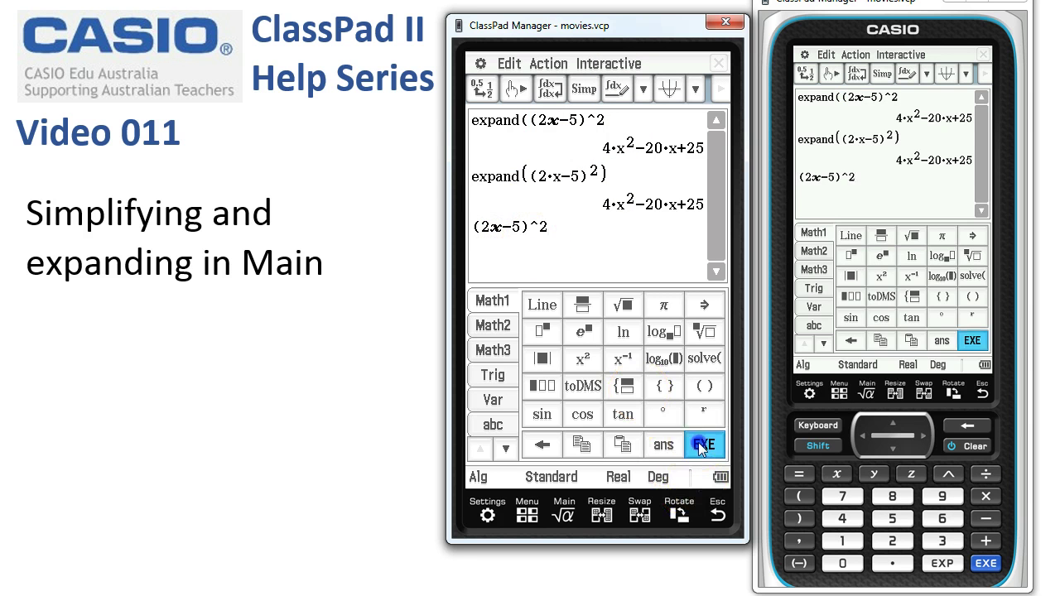
- Expand that answer with Action > Transformation > expand, giving 4·x²−20·x+25
left_click(548, 64)
mouse_move(553, 89)
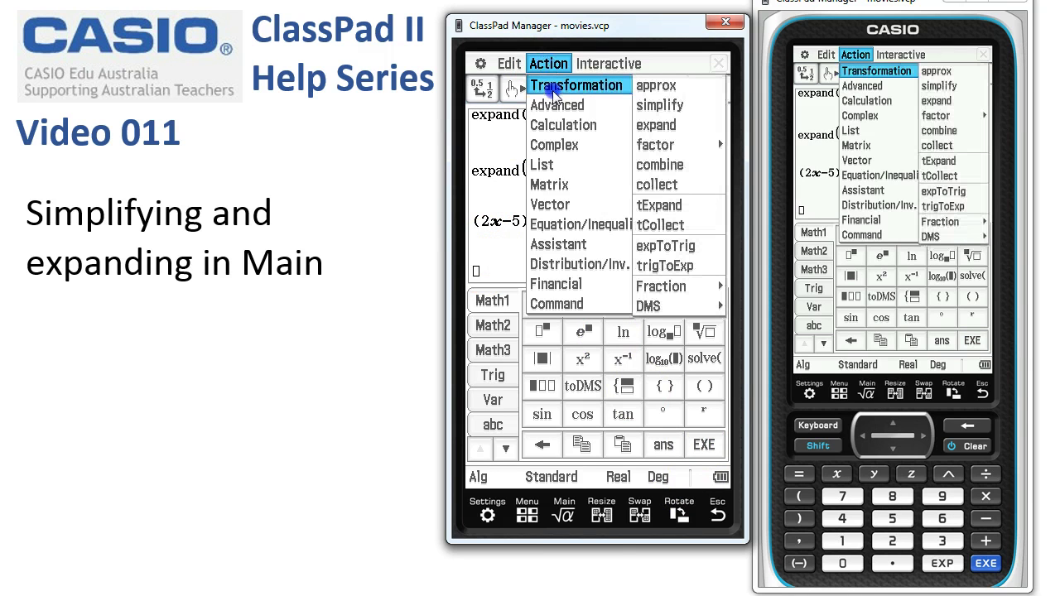
left_click(651, 130)
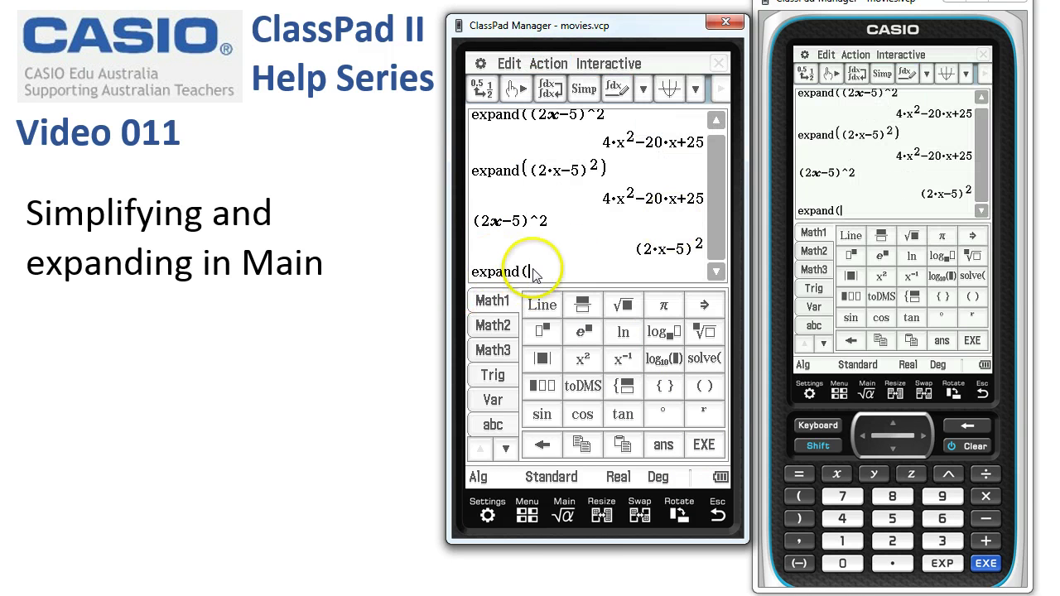
left_click(703, 445)
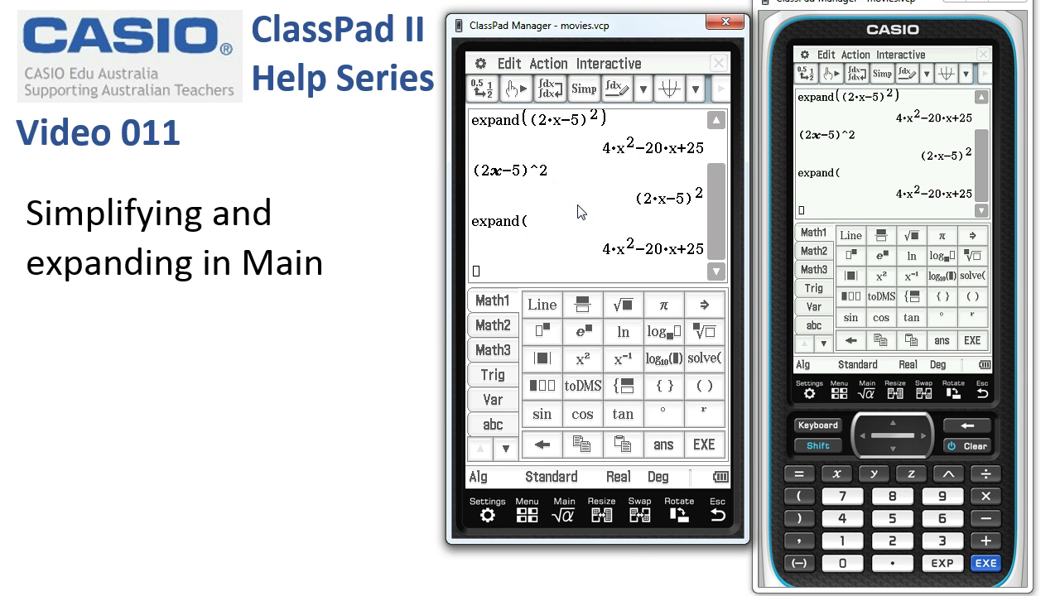
- Clear all of the Main history
left_click(510, 64)
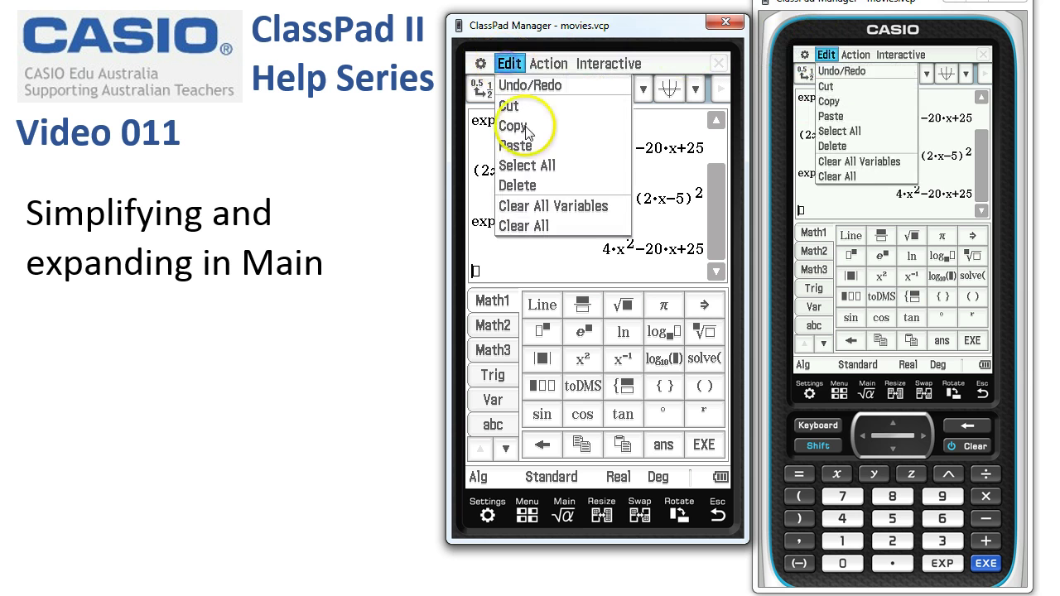
left_click(523, 226)
left_click(522, 267)
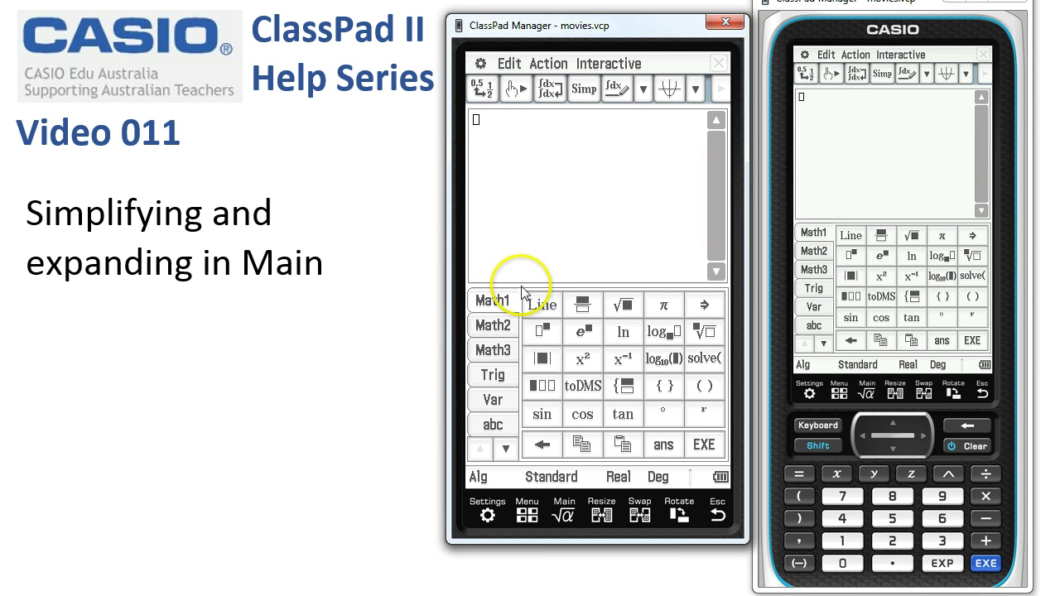
- Enter (x+y)^2−(x−y)^2 and evaluate it, which returns it unchanged
left_click(705, 394)
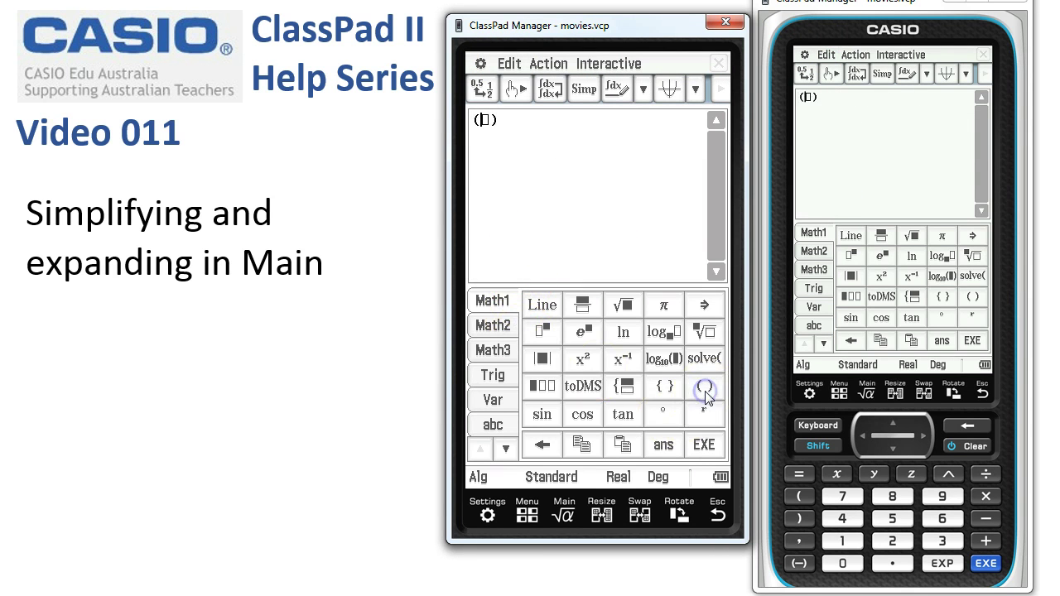
left_click(837, 474)
left_click(875, 474)
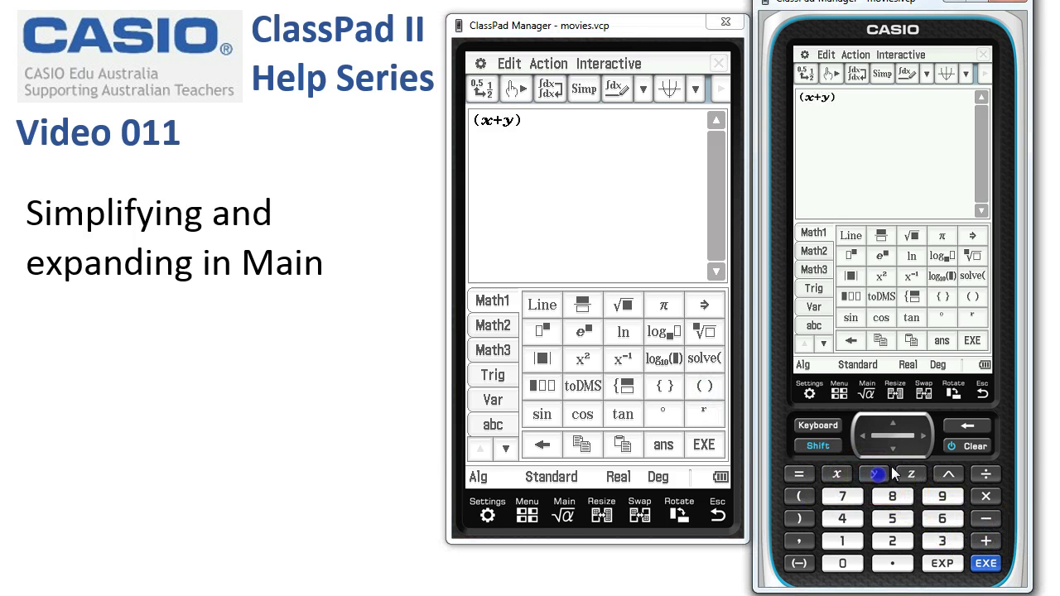
left_click(892, 542)
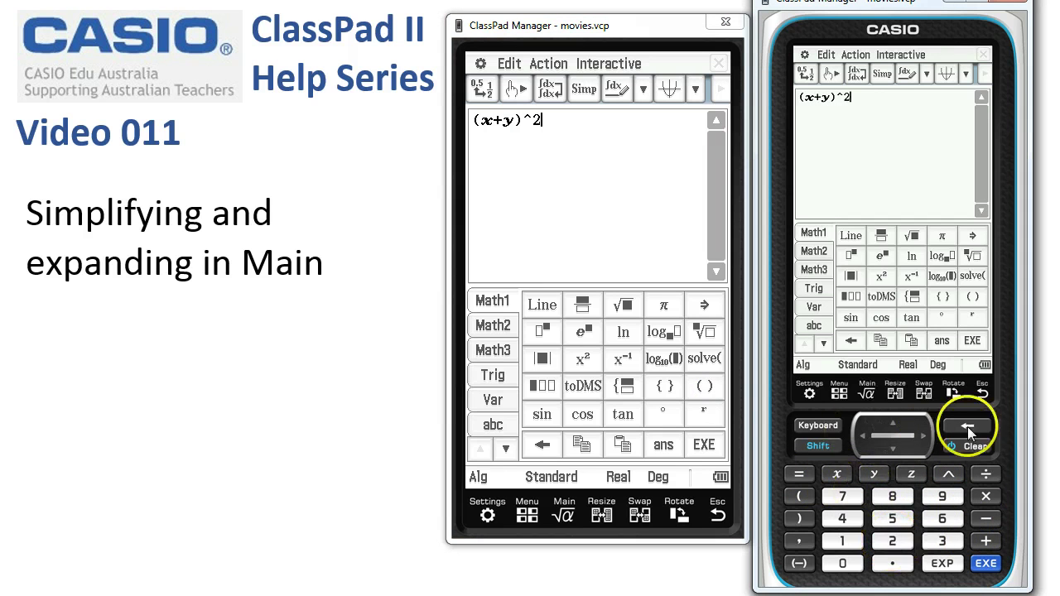
left_click(985, 518)
left_click(973, 298)
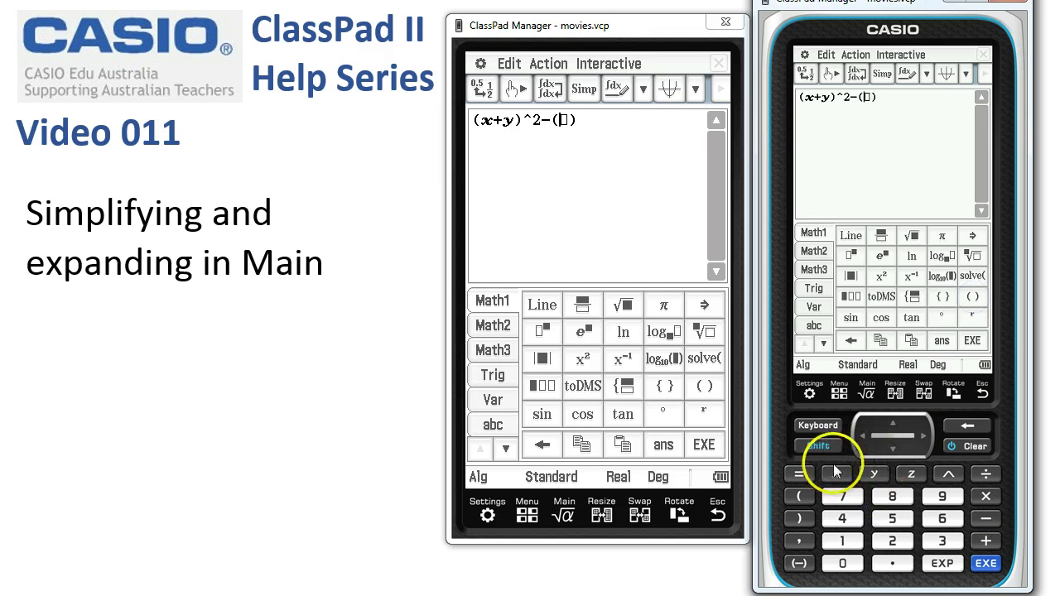
left_click(835, 472)
left_click(986, 518)
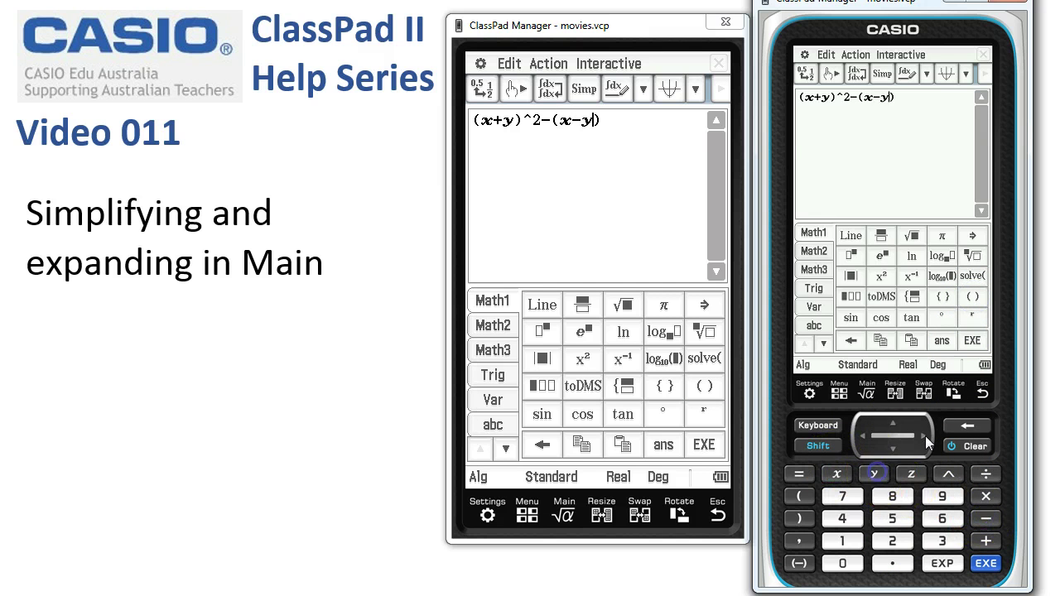
left_click(925, 436)
left_click(949, 474)
left_click(895, 541)
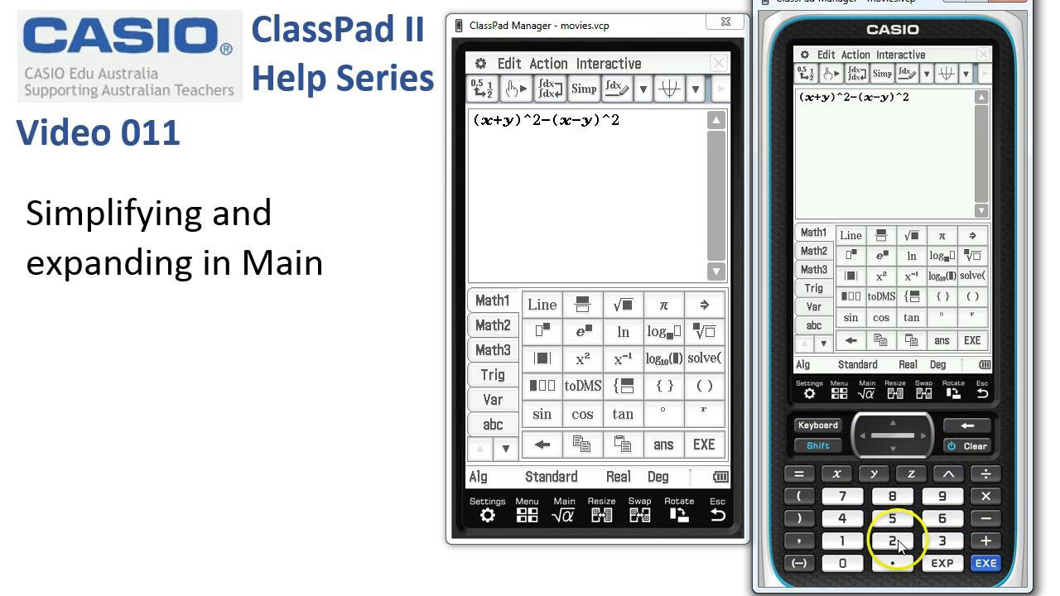
left_click(987, 563)
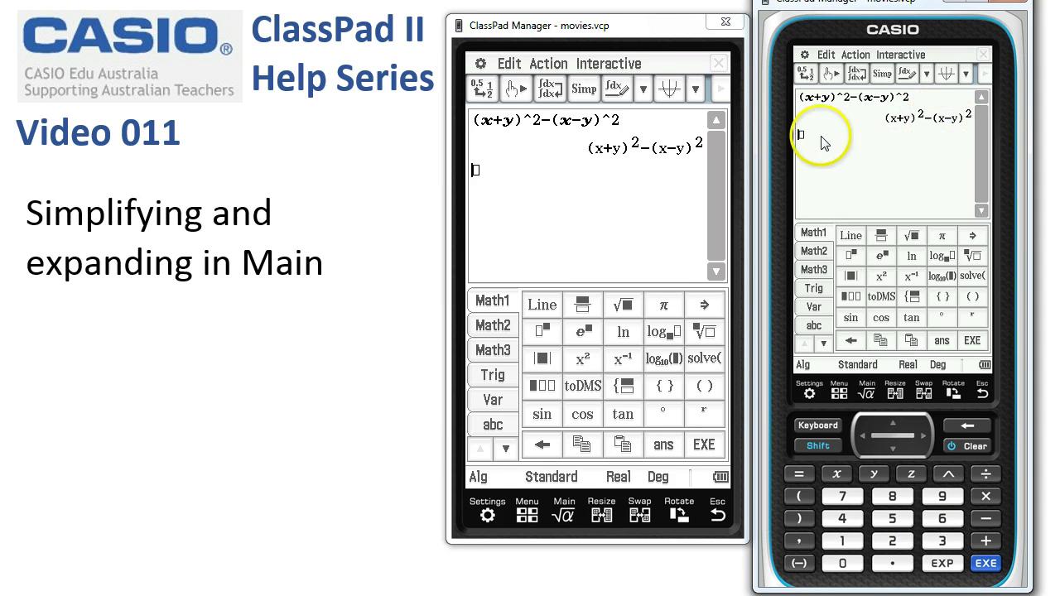
- Expand the previous result with Action > Transformation > expand, giving 4·x·y
left_click(855, 55)
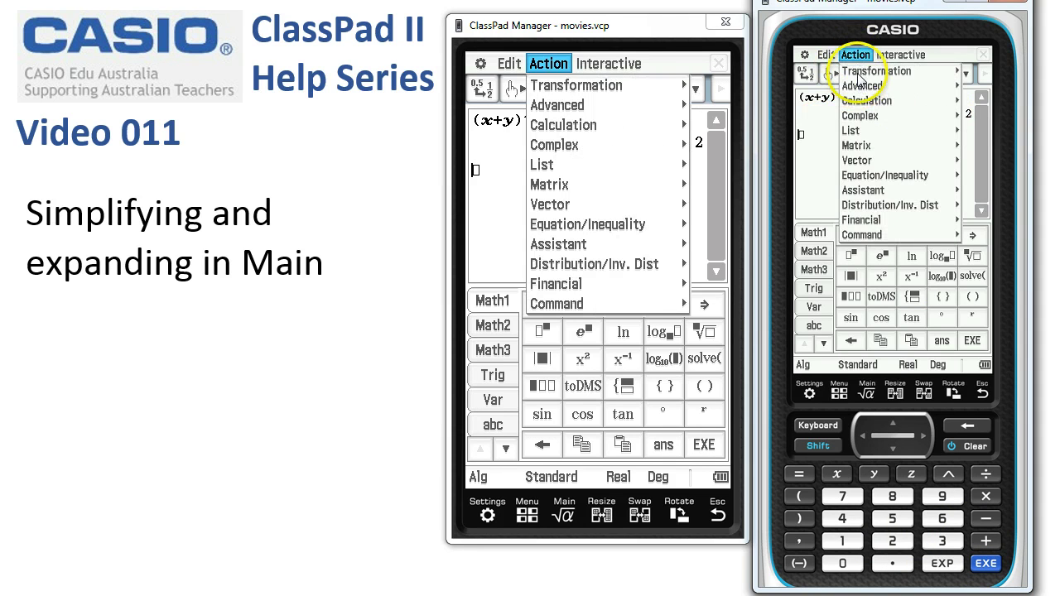
left_click(871, 71)
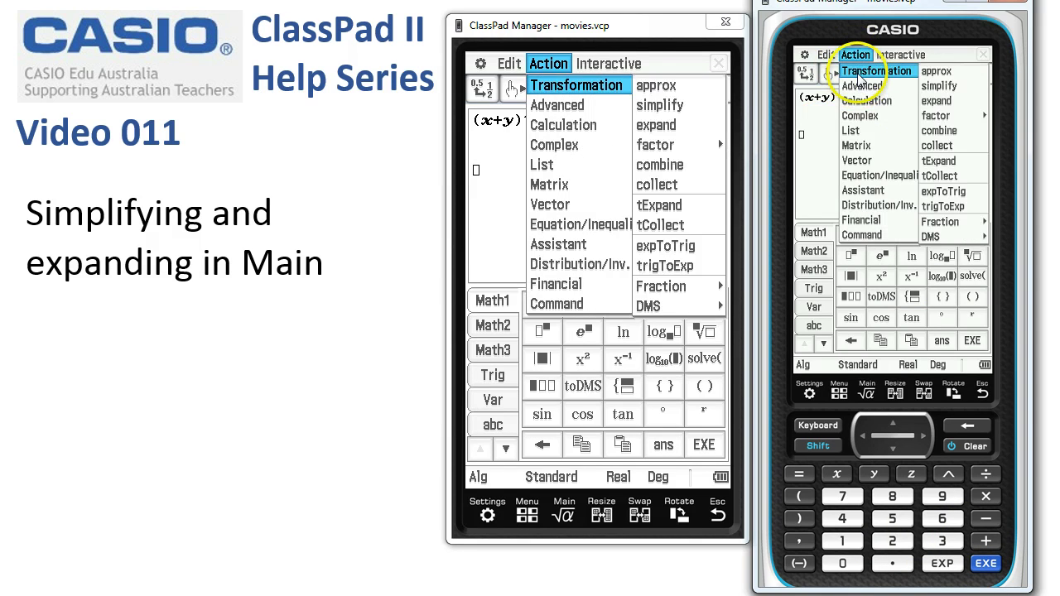
left_click(934, 101)
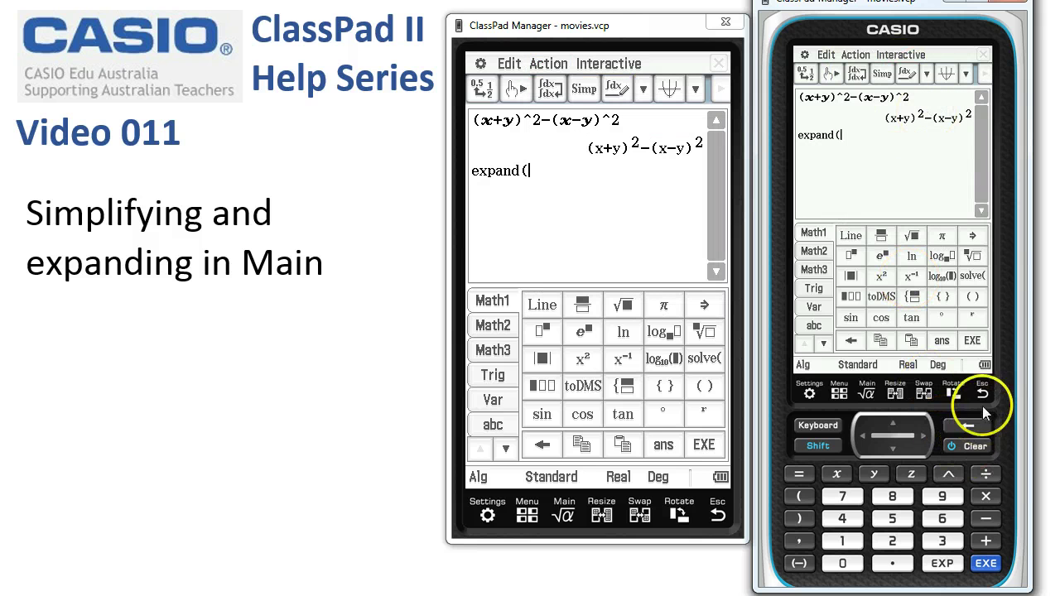
key("Return")
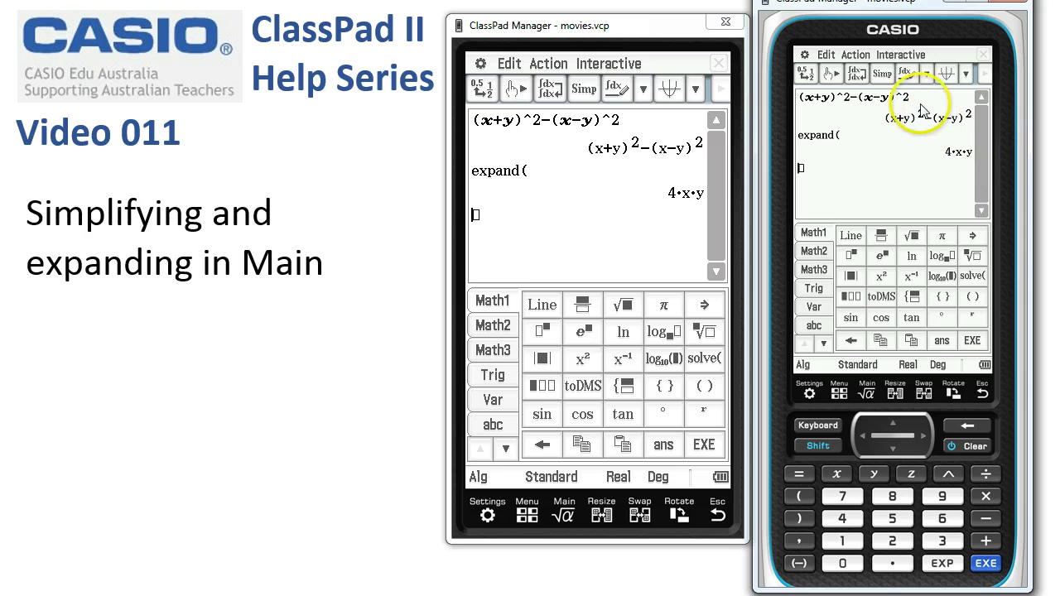
- Copy (x+y)^2−(x−y)^2 onto the empty entry line and evaluate it
left_click_drag(910, 98, 816, 113)
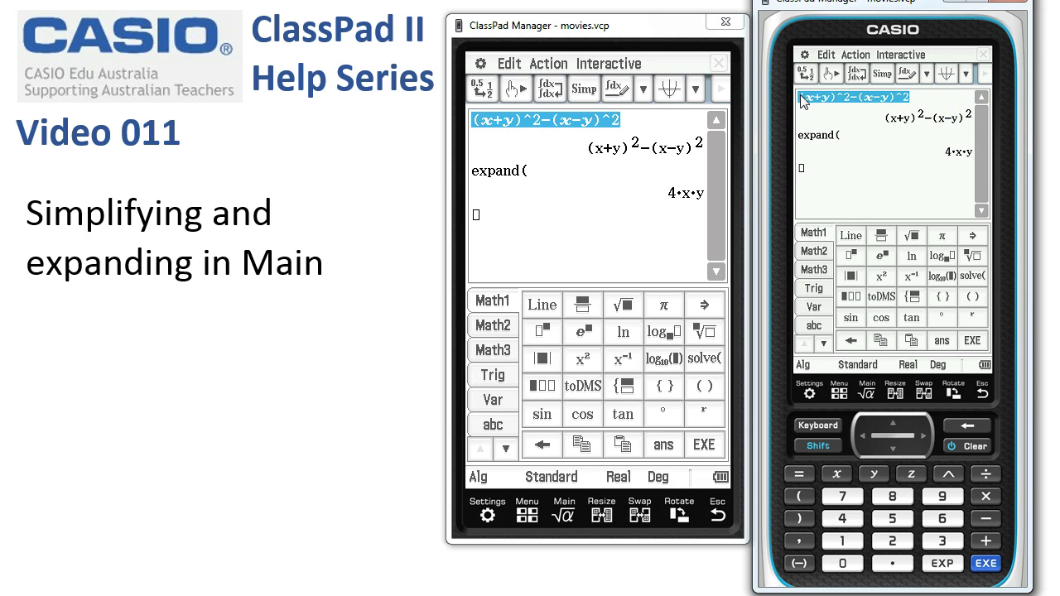
left_click_drag(805, 170, 807, 170)
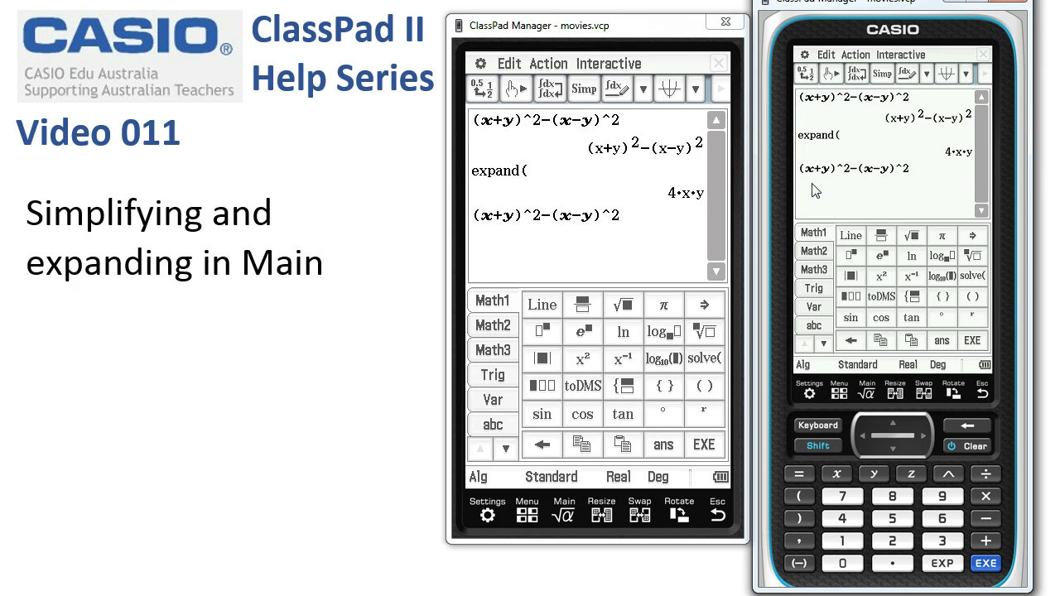
left_click(972, 343)
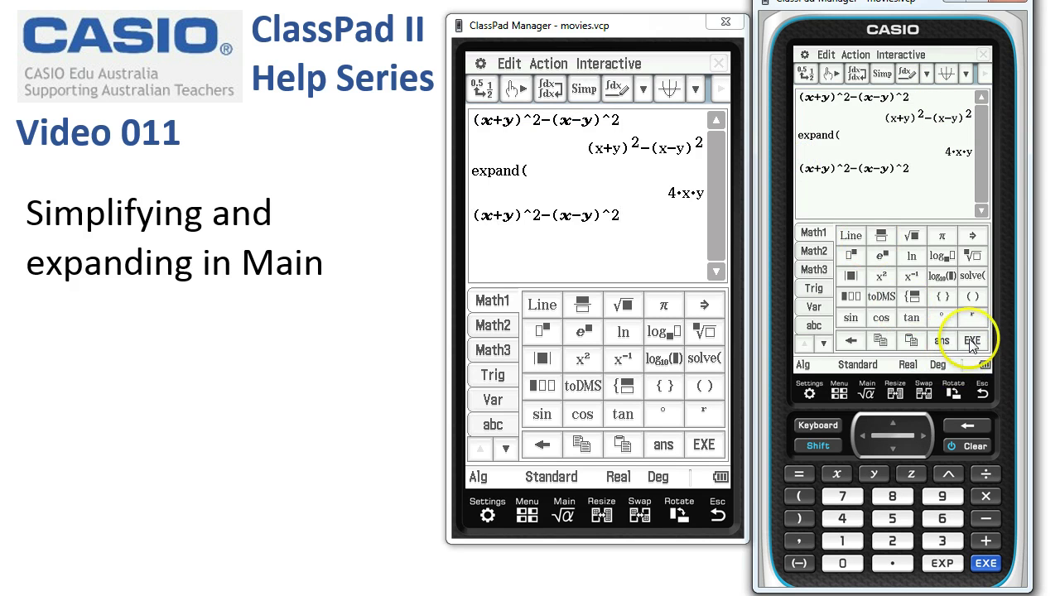
left_click(818, 203)
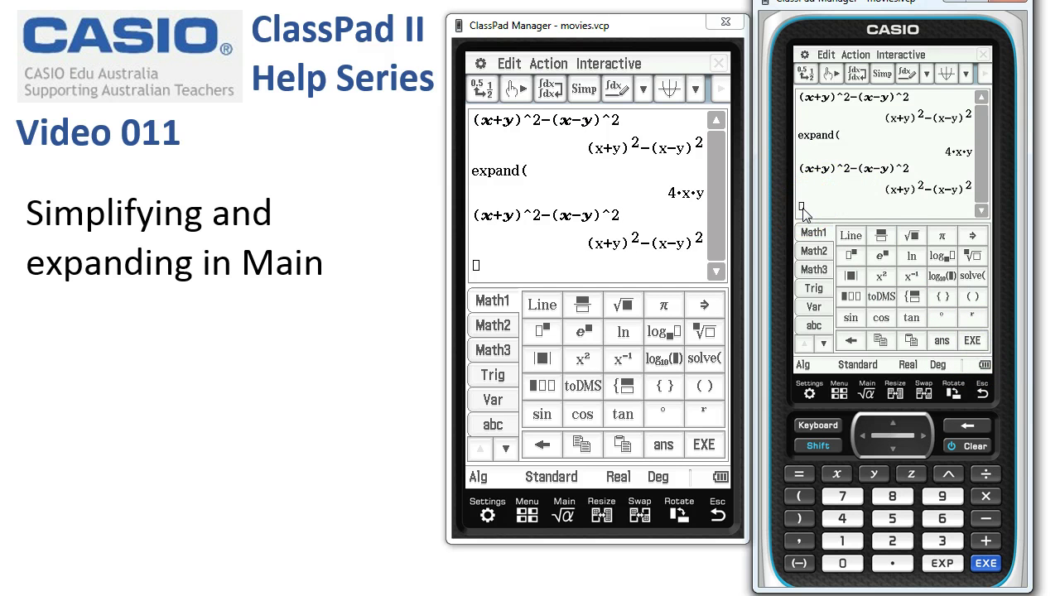
- Apply simplify from Action > Transformation to the previous result, giving 4·x·y
left_click(856, 54)
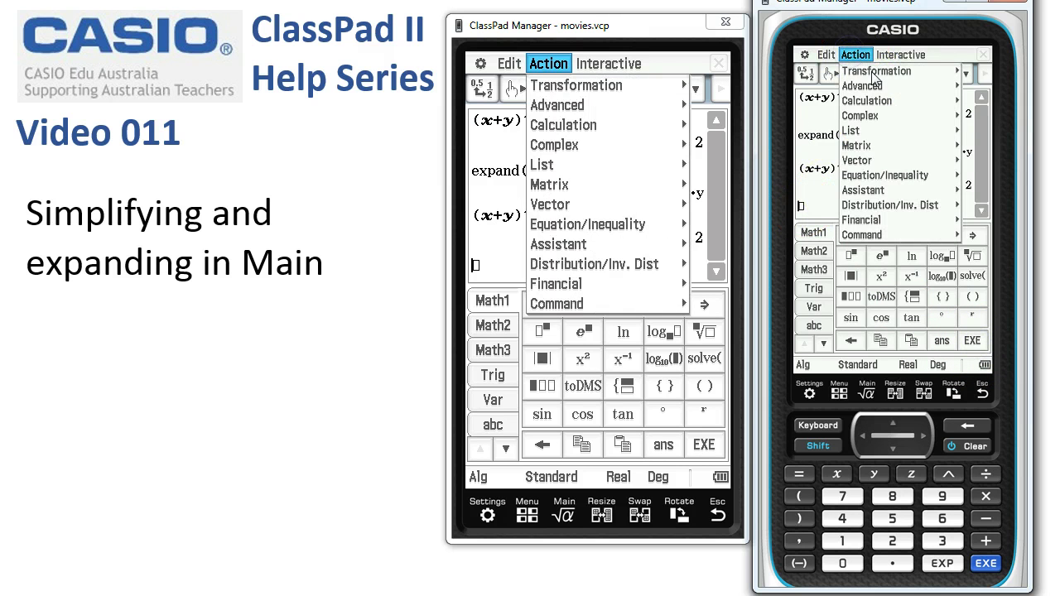
mouse_move(876, 75)
left_click(942, 90)
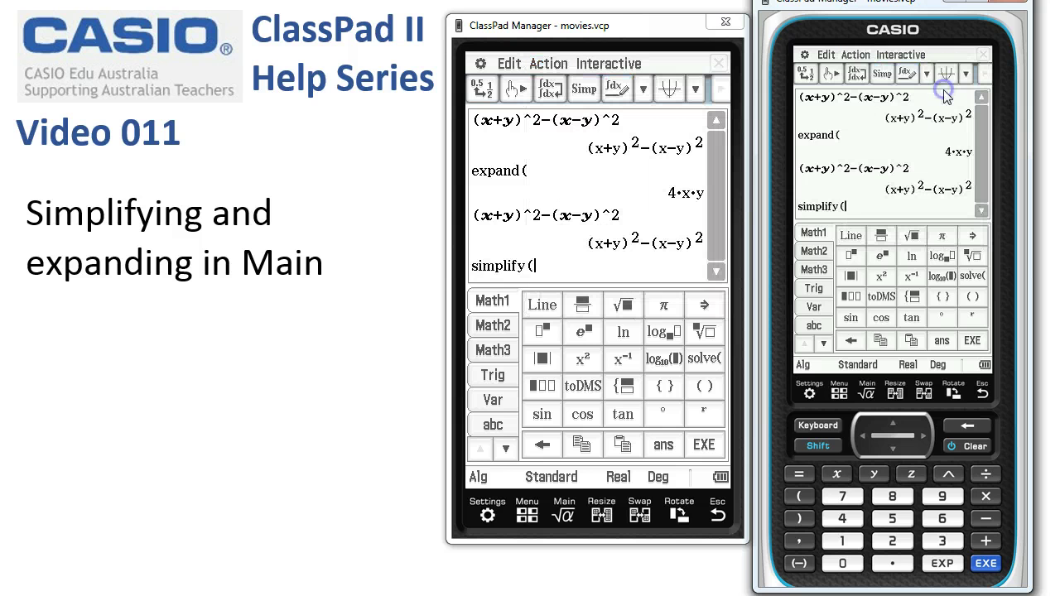
left_click(973, 341)
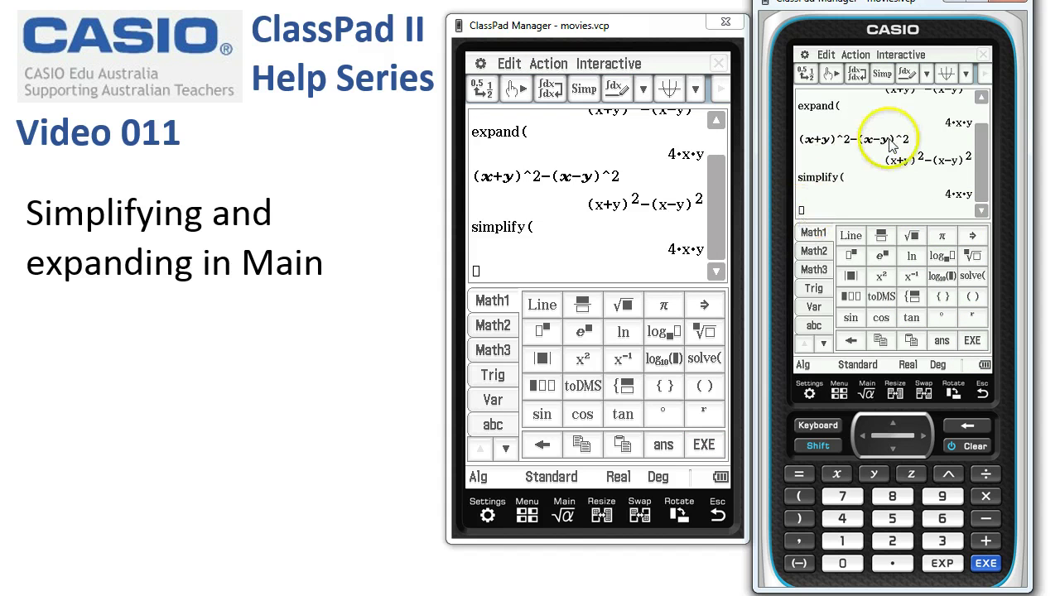
- Copy (x+y)^2−(x−y)^2 down once more and evaluate it again
left_click_drag(911, 140, 816, 143)
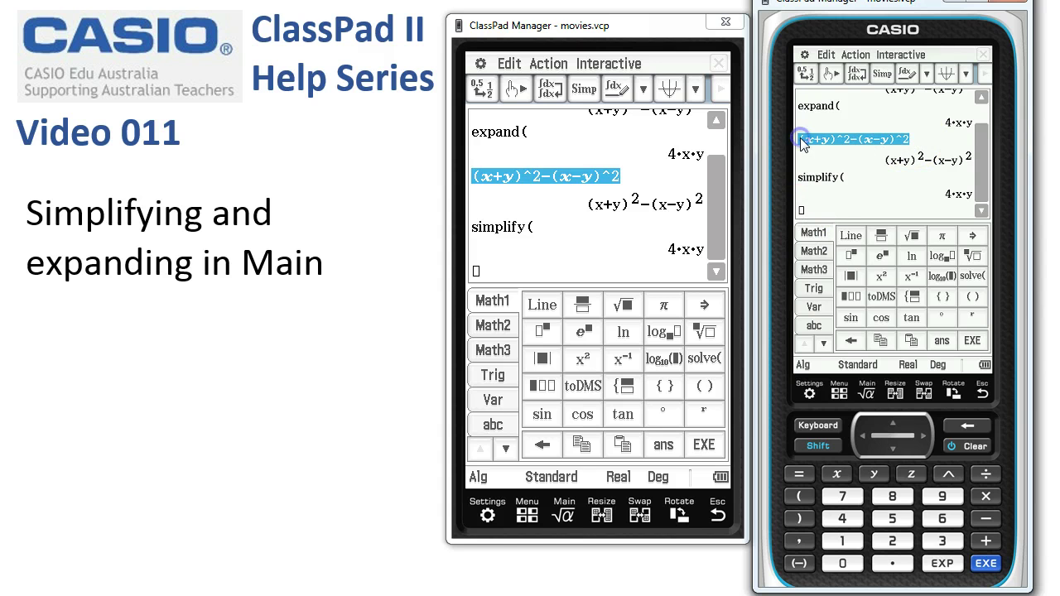
left_click_drag(804, 213, 805, 212)
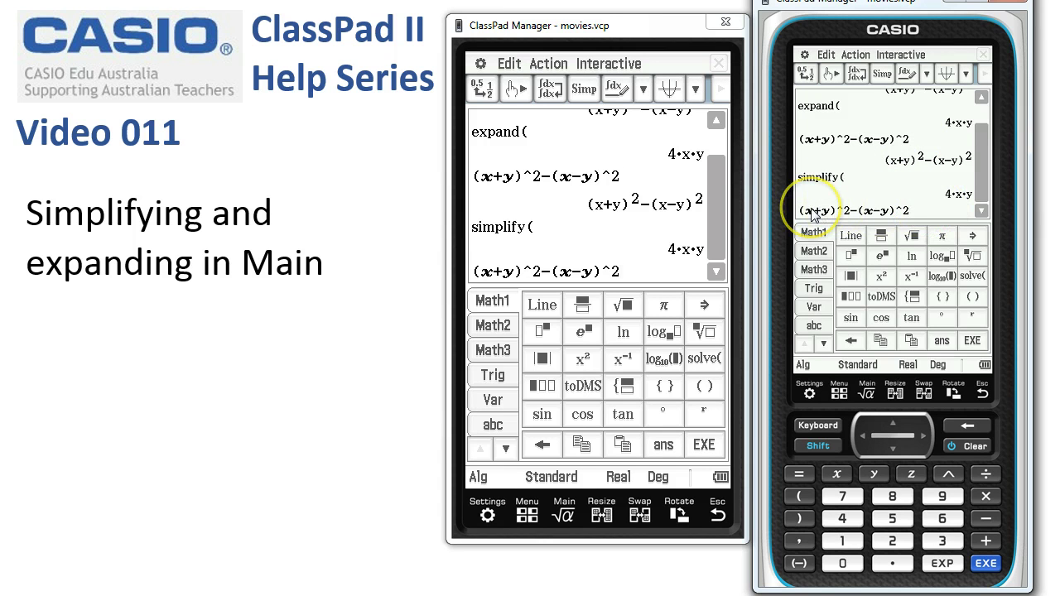
left_click(972, 341)
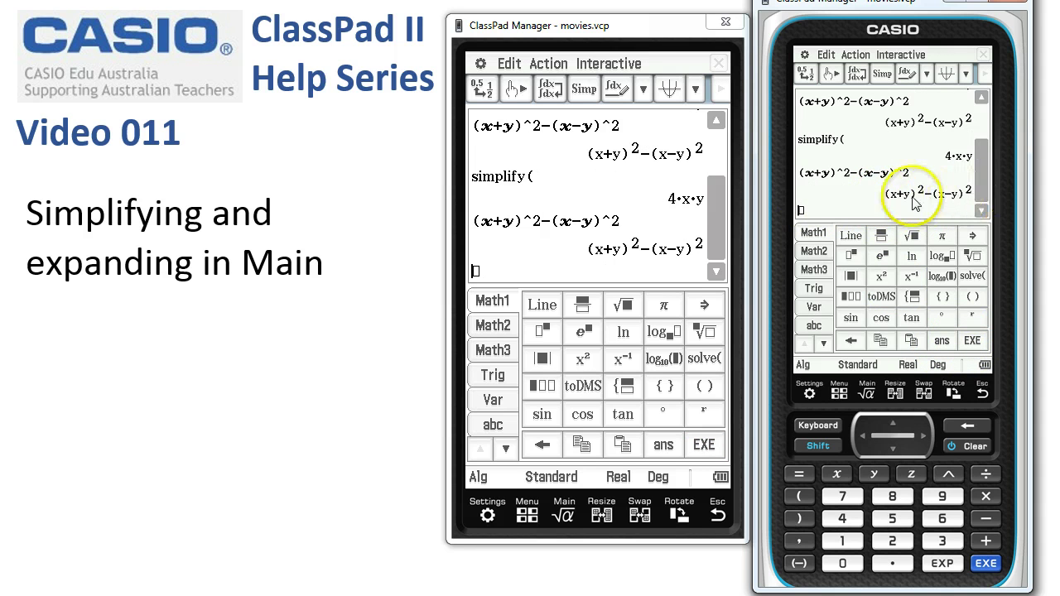
- Simplify the latest answer with the Simp toolbar button, giving 4·x·y
left_click(882, 75)
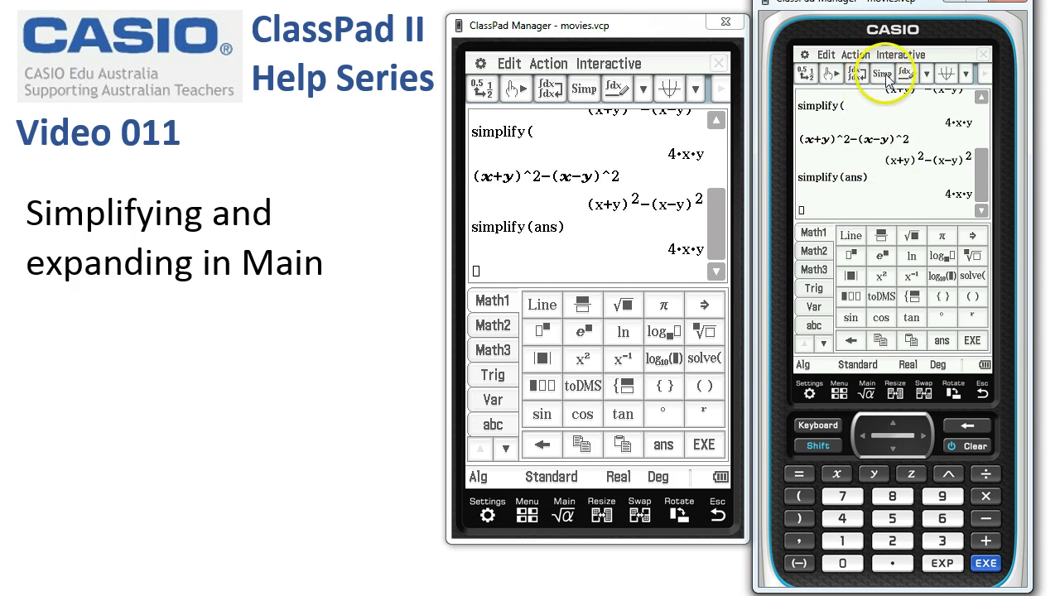
- Clear all previous calculations from the Main history
left_click(825, 55)
left_click(832, 177)
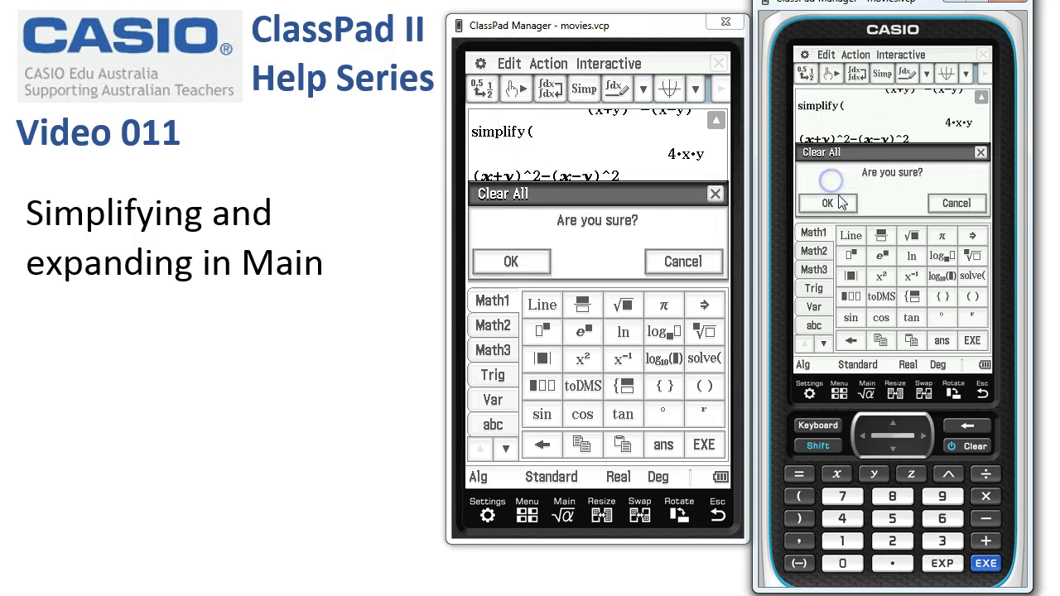
left_click(831, 203)
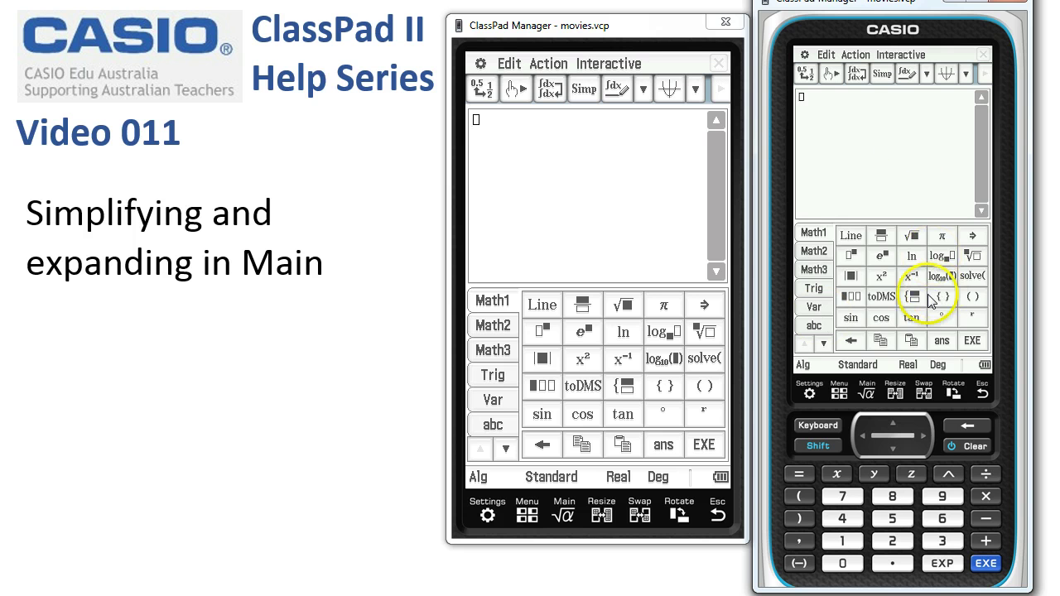
- Enter the expression 2x^2-3 on the keypad
left_click(893, 541)
left_click(843, 478)
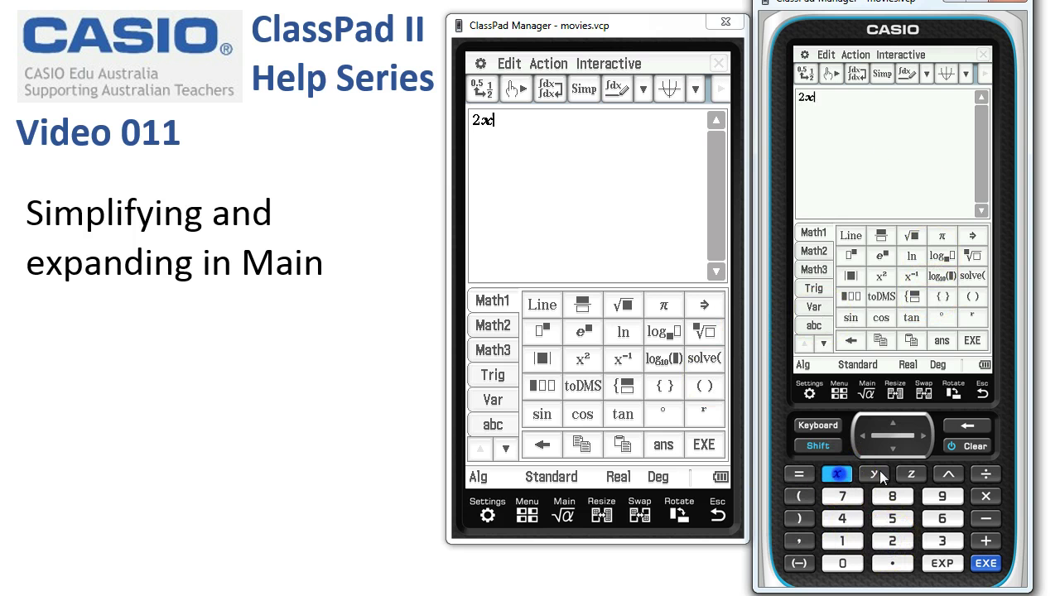
left_click(944, 474)
left_click(893, 543)
left_click(990, 519)
left_click(941, 541)
- Add the condition |x=y-4, evaluate to 2·(y-4)^2-3, and simplify to 2·y^2-16·y+29
left_click(814, 270)
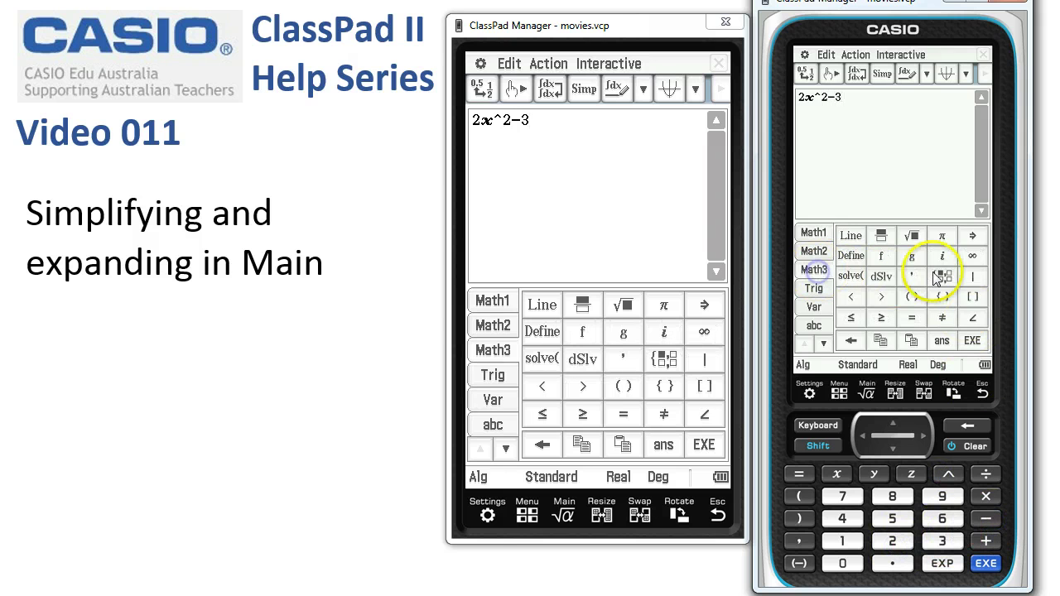
left_click(973, 277)
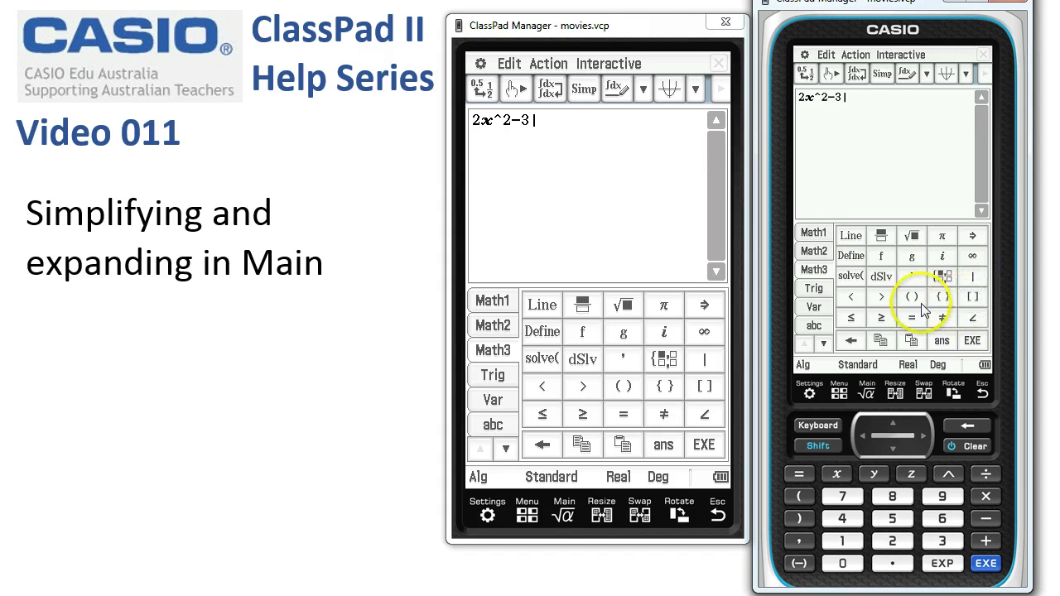
left_click(801, 474)
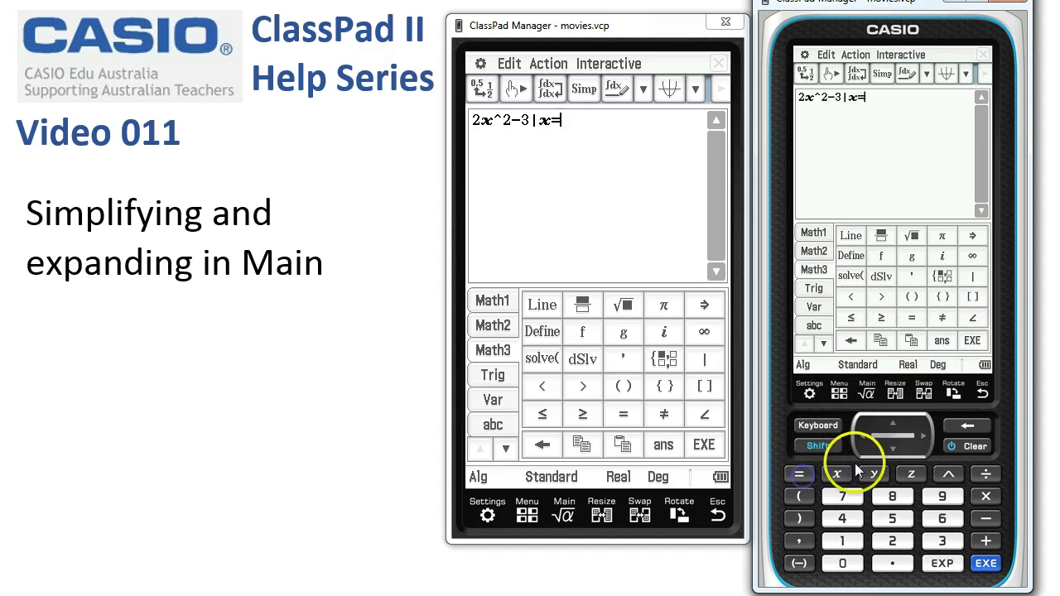
left_click(873, 474)
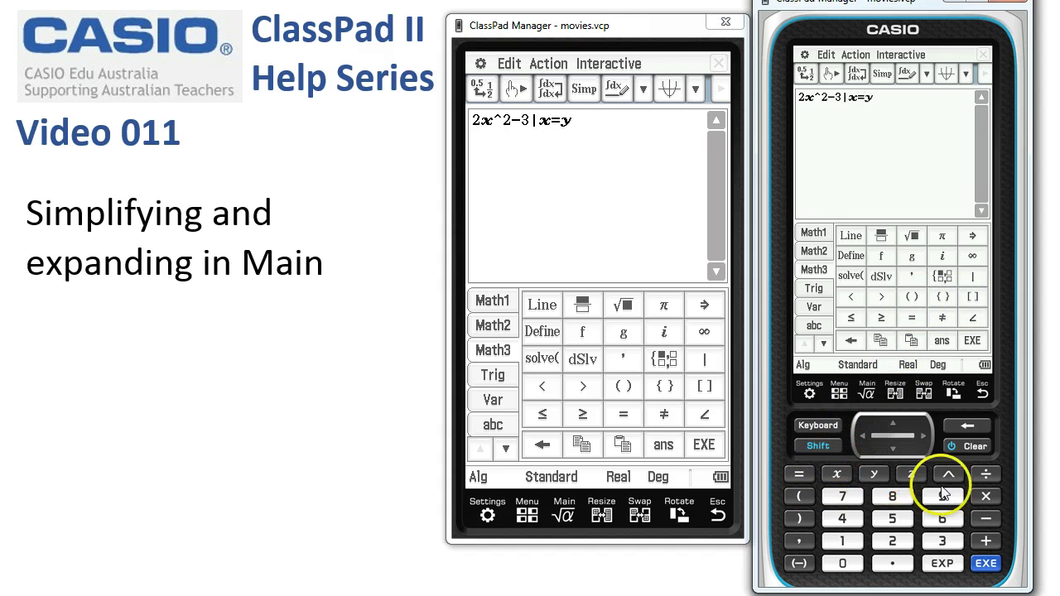
left_click(987, 520)
left_click(842, 520)
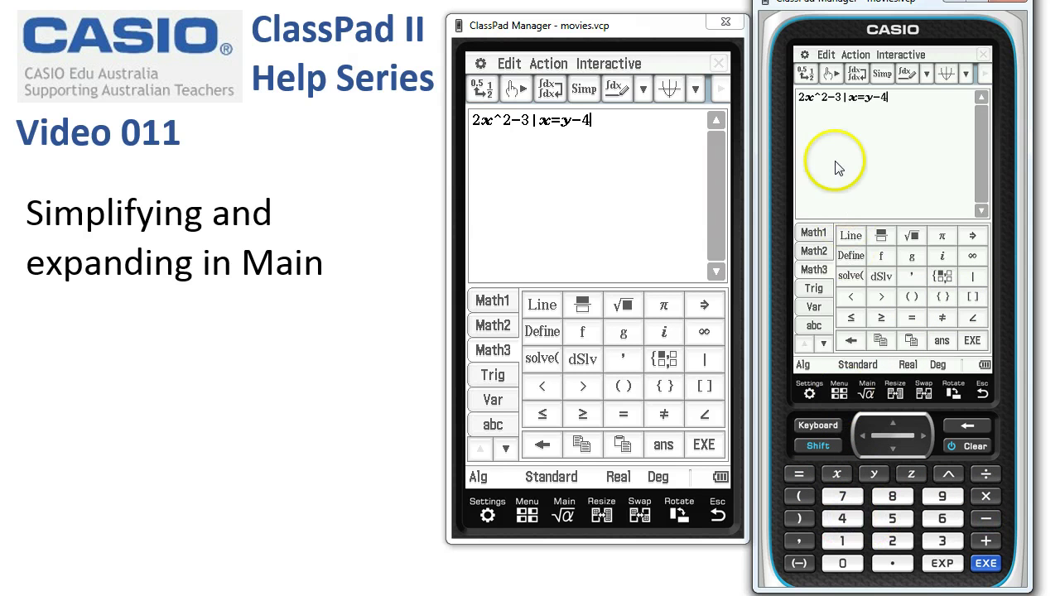
left_click(986, 563)
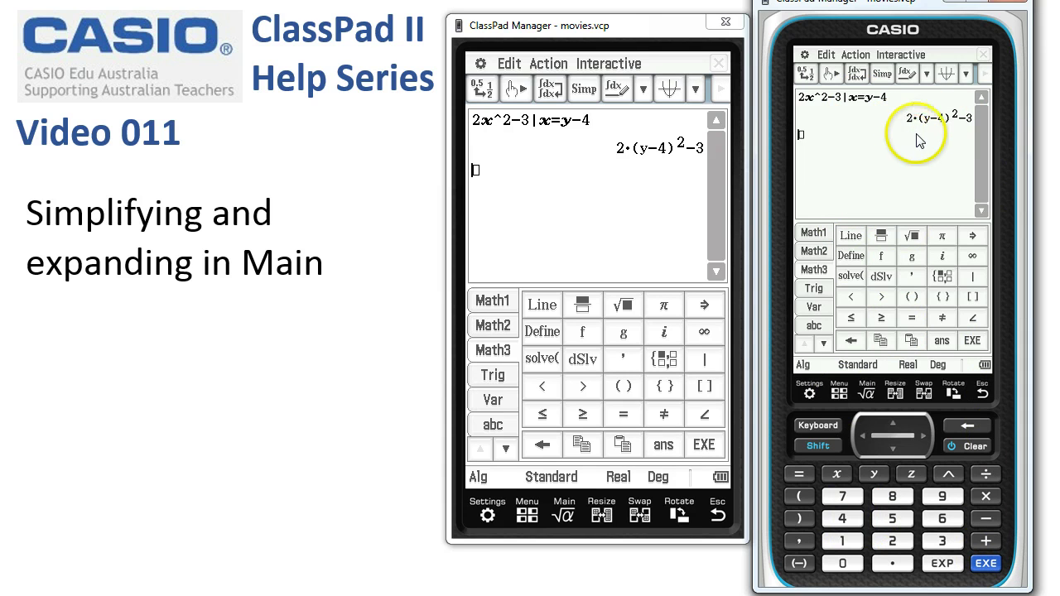
left_click(883, 75)
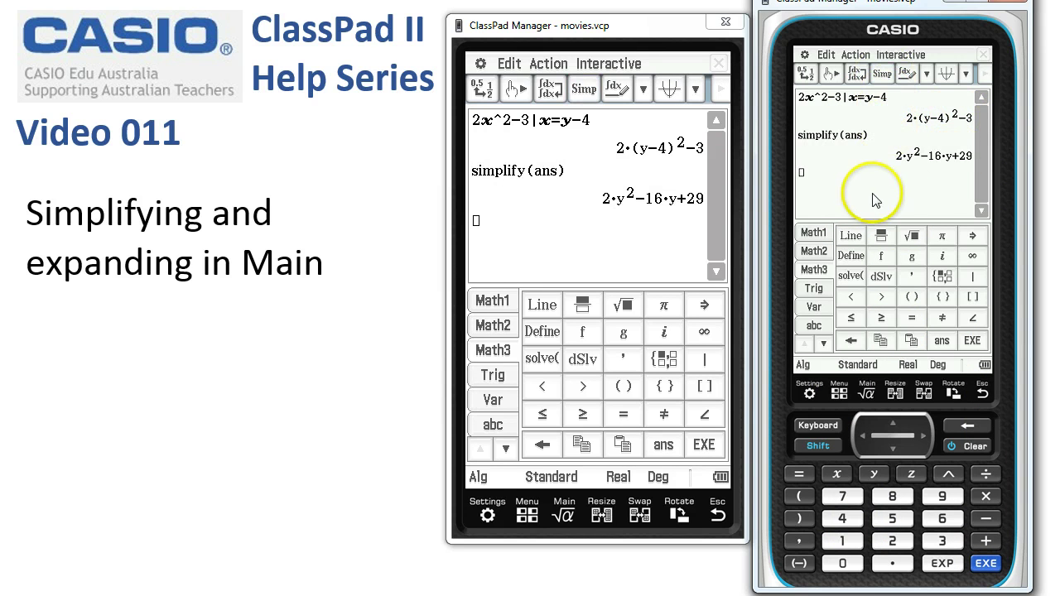